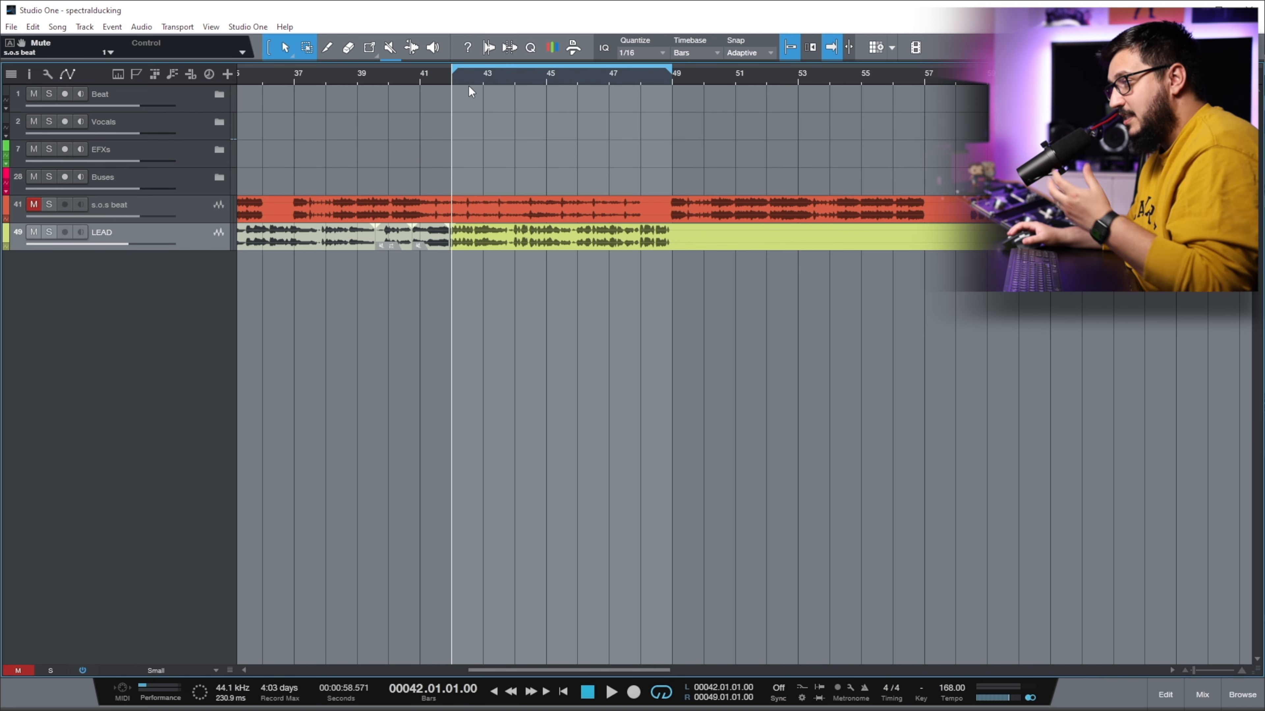
# Audition the looped section from bar 42 in the arrangement and with the mixing console open.
pyautogui.press('space')
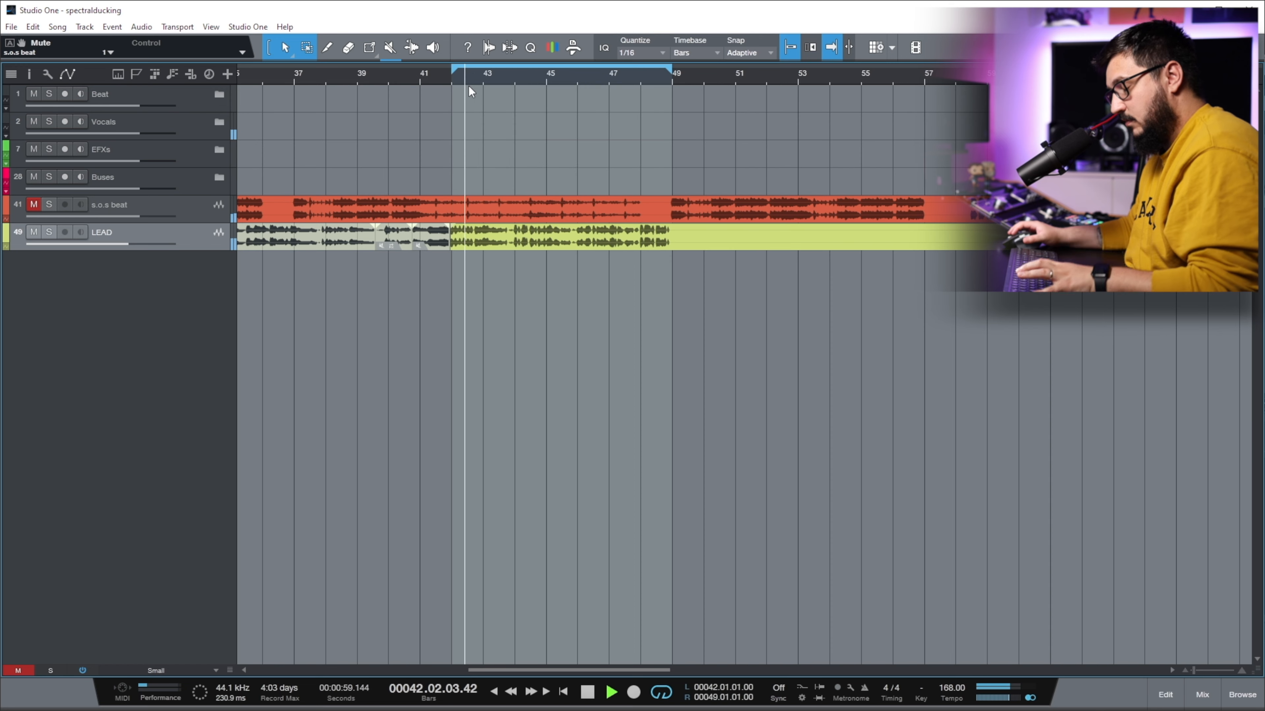
pyautogui.press('space')
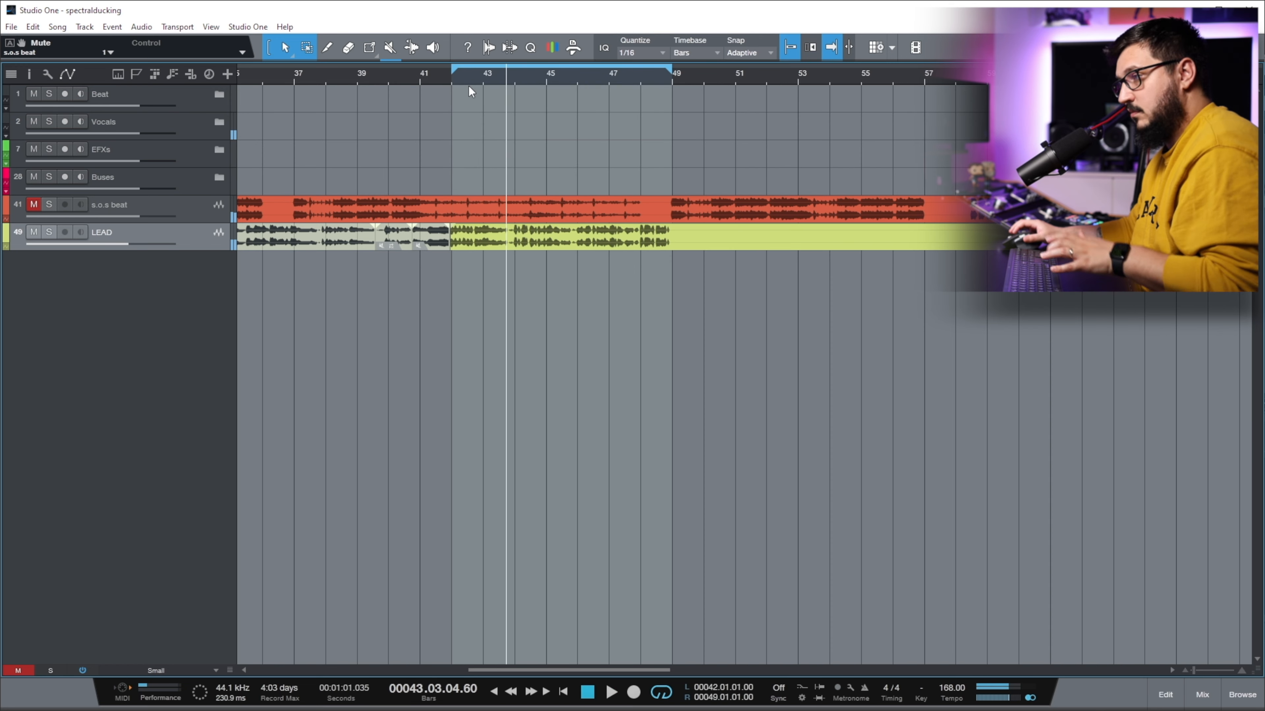
pyautogui.press('F3')
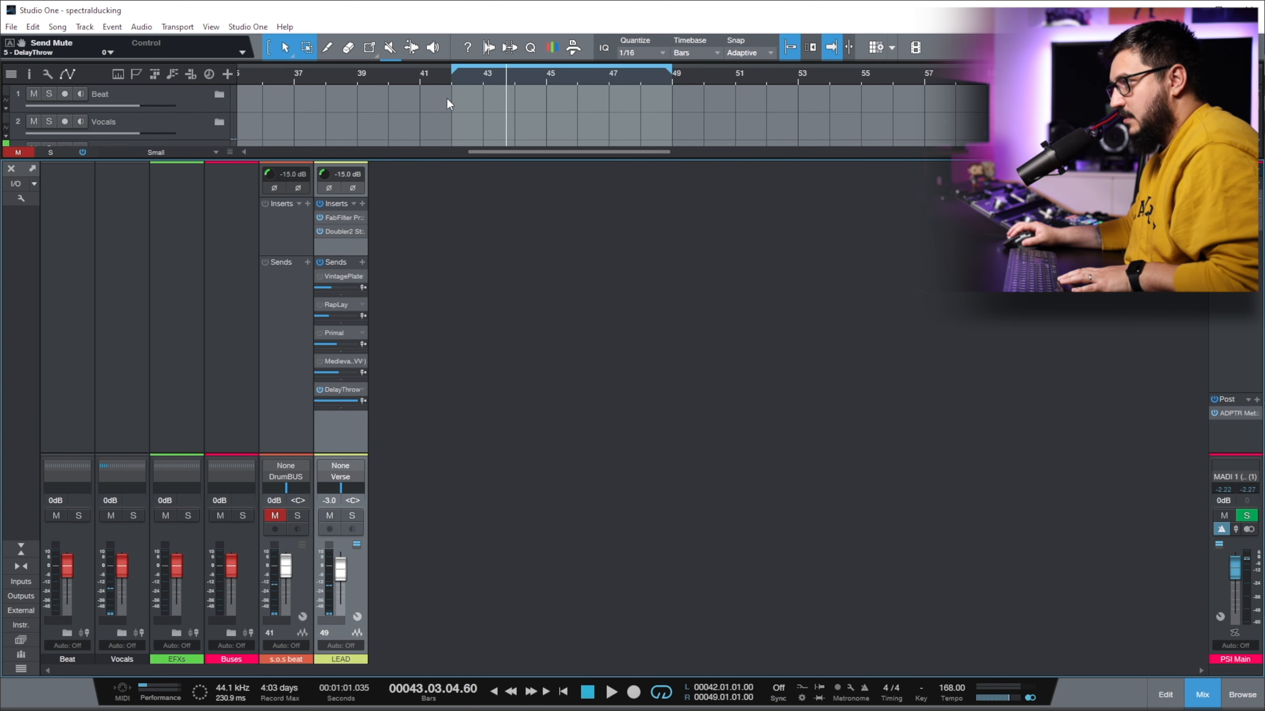
pyautogui.click(456, 111)
pyautogui.press('space')
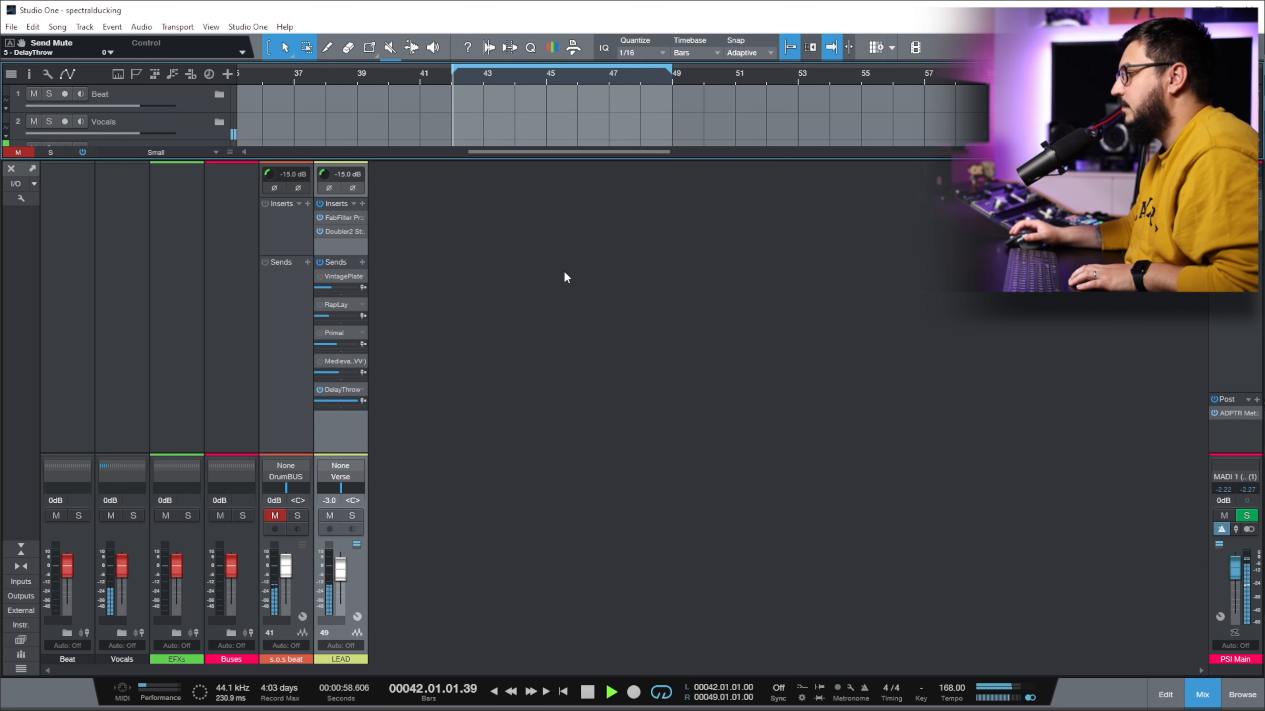
pyautogui.press('space')
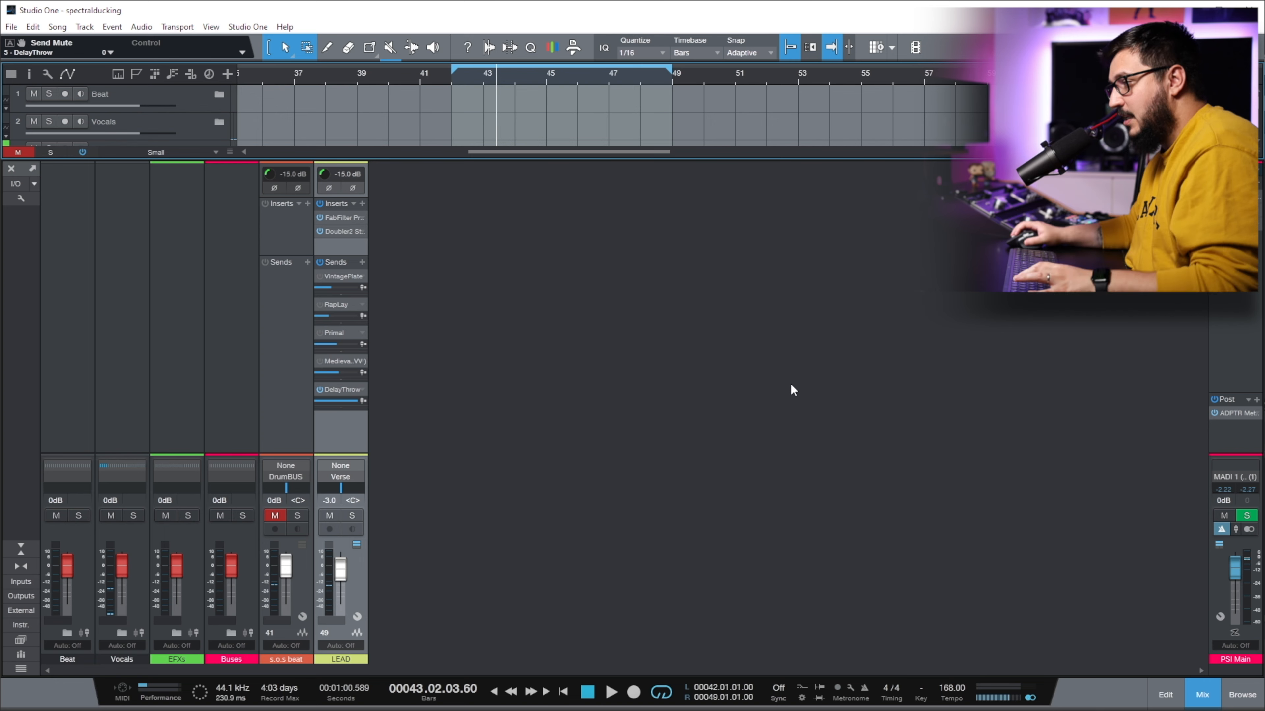
# Open the DelayThrow channel's insert effects from the LEAD track's send and show the effects browser.
pyautogui.doubleClick(351, 388)
pyautogui.moveTo(836, 210); pyautogui.dragTo(716, 179)
pyautogui.press('F5')
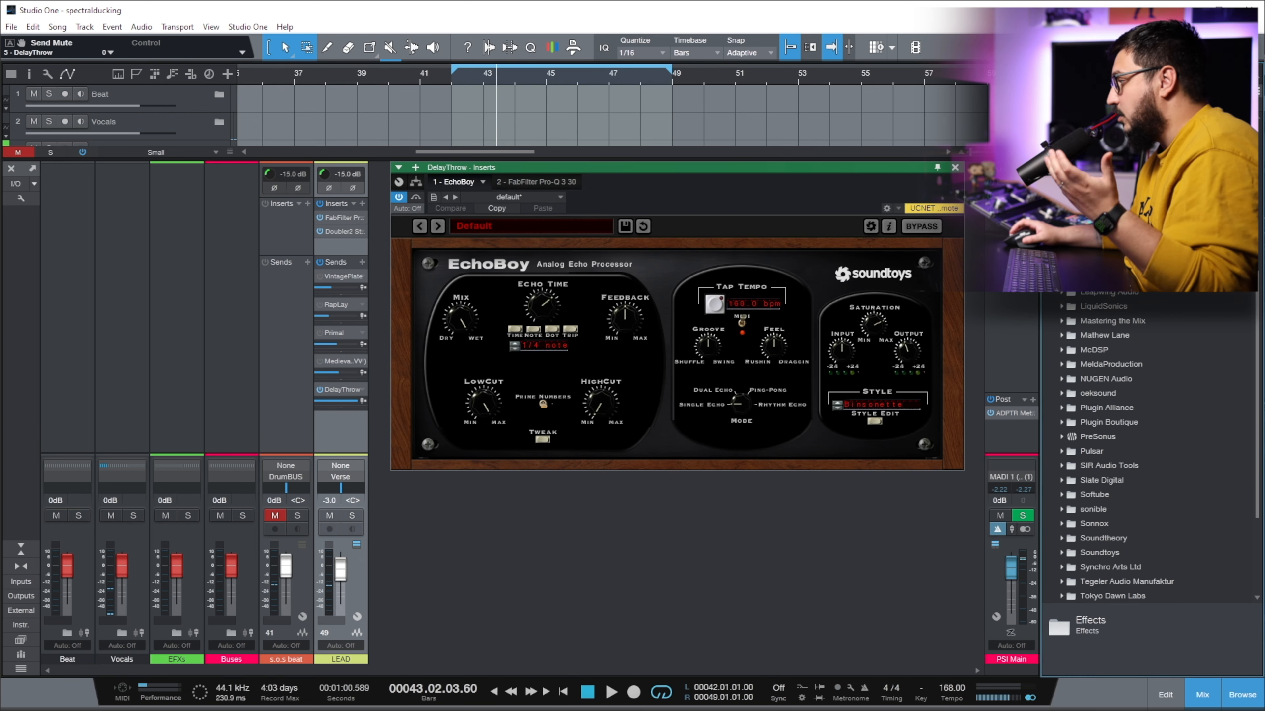
# Add the PreSonus Compressor to the DelayThrow inserts after FabFilter Pro-Q 3.
pyautogui.scroll(4, 1145, 318)
pyautogui.scroll(-4, 1145, 314)
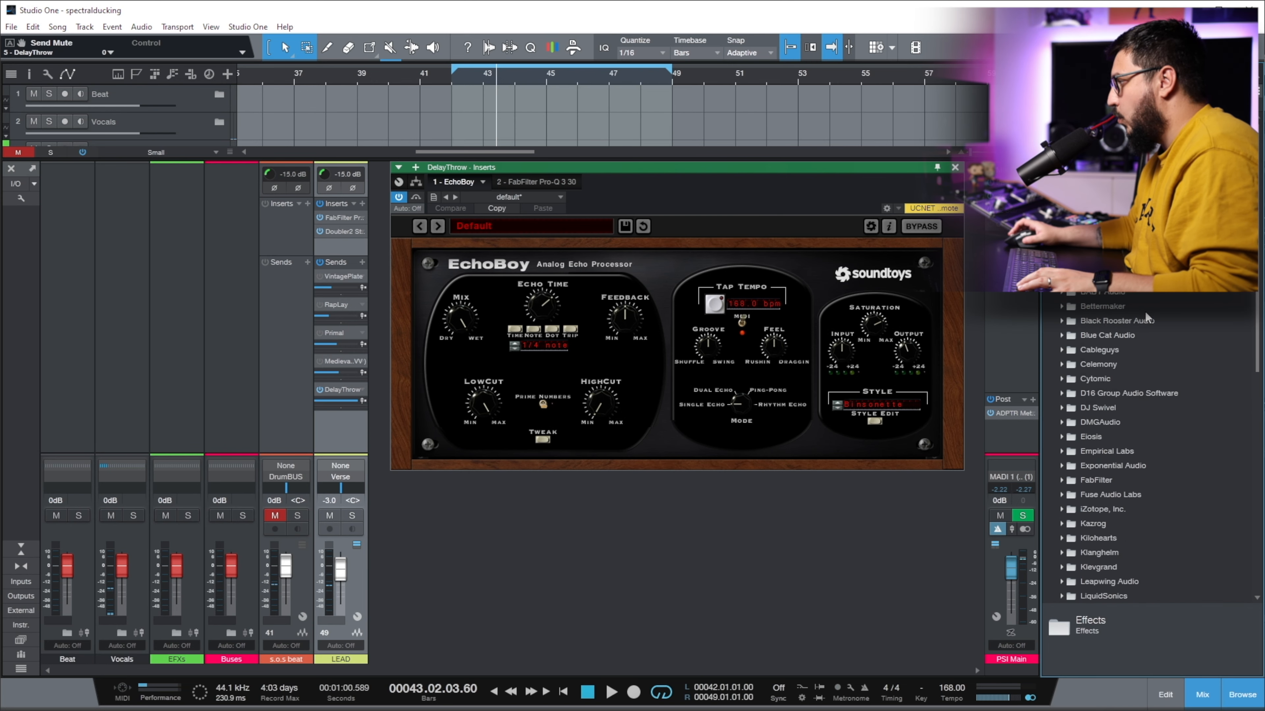
pyautogui.click(1124, 422)
pyautogui.click(1124, 422)
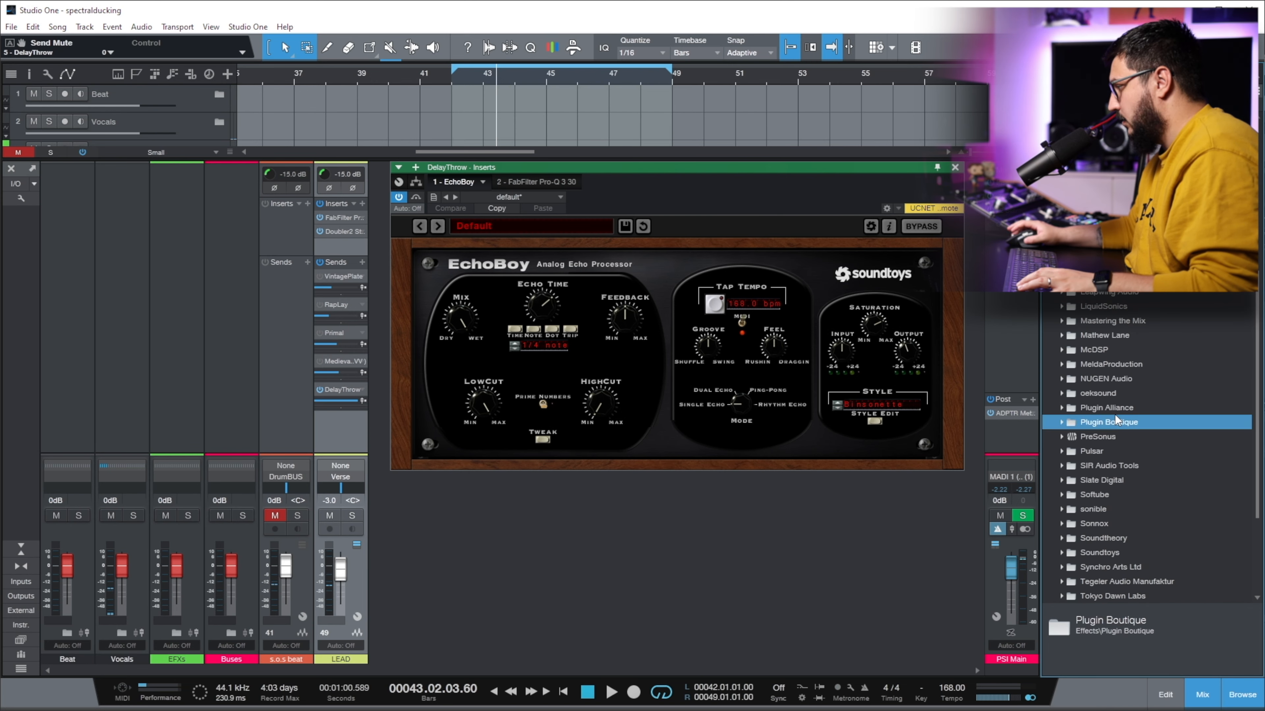
pyautogui.click(1109, 437)
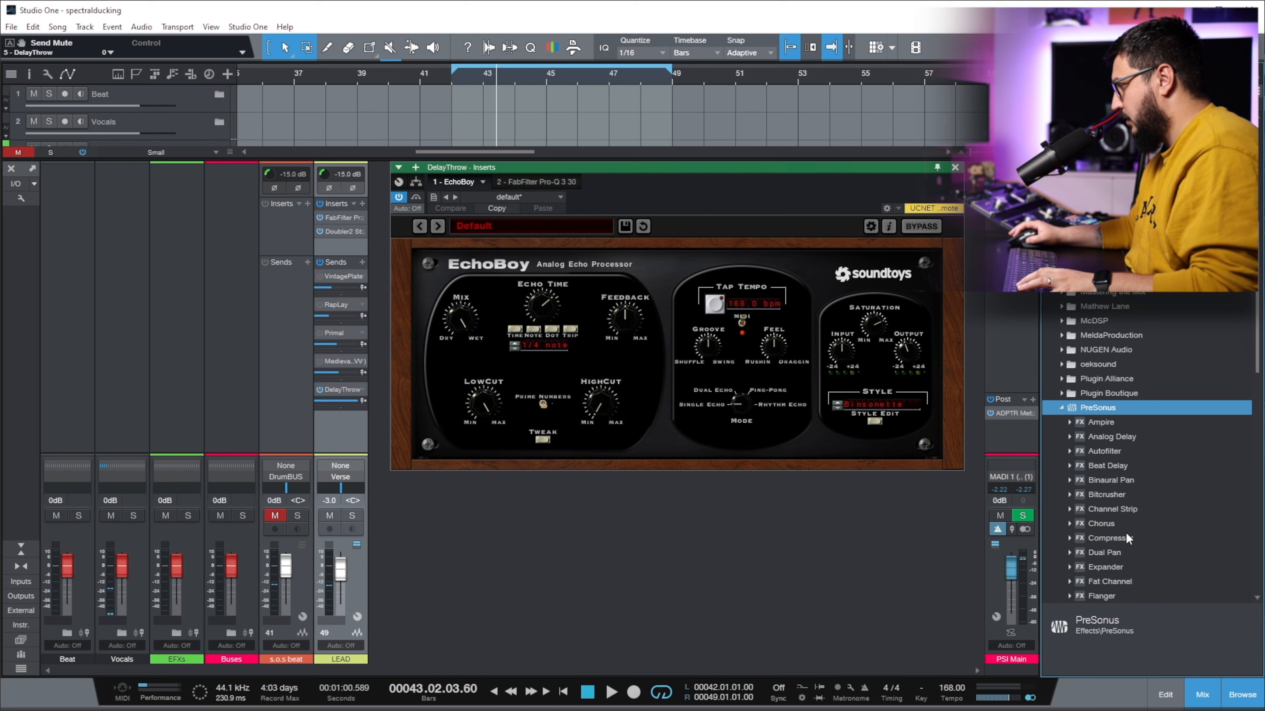
pyautogui.moveTo(1120, 532); pyautogui.dragTo(594, 186)
# Feed the Compressor's sidechain from the LEAD track.
pyautogui.click(599, 197)
pyautogui.scroll(-10, 688, 403)
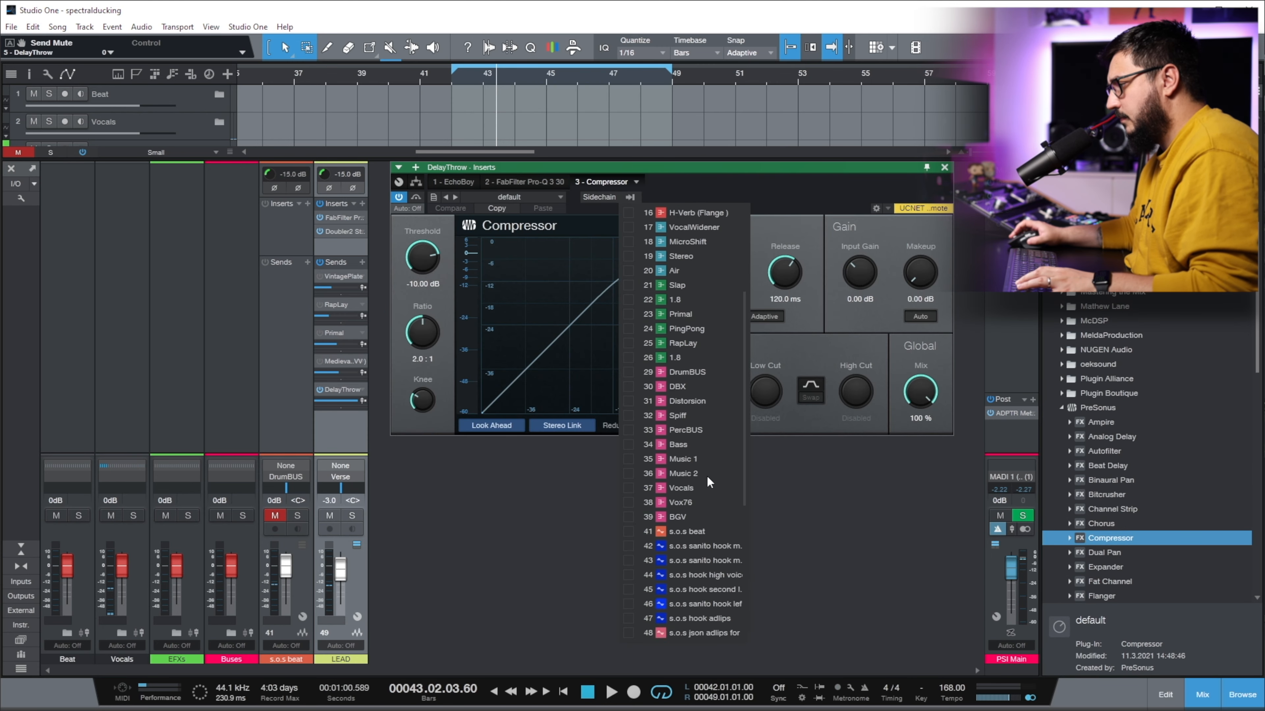
pyautogui.click(626, 372)
pyautogui.click(751, 184)
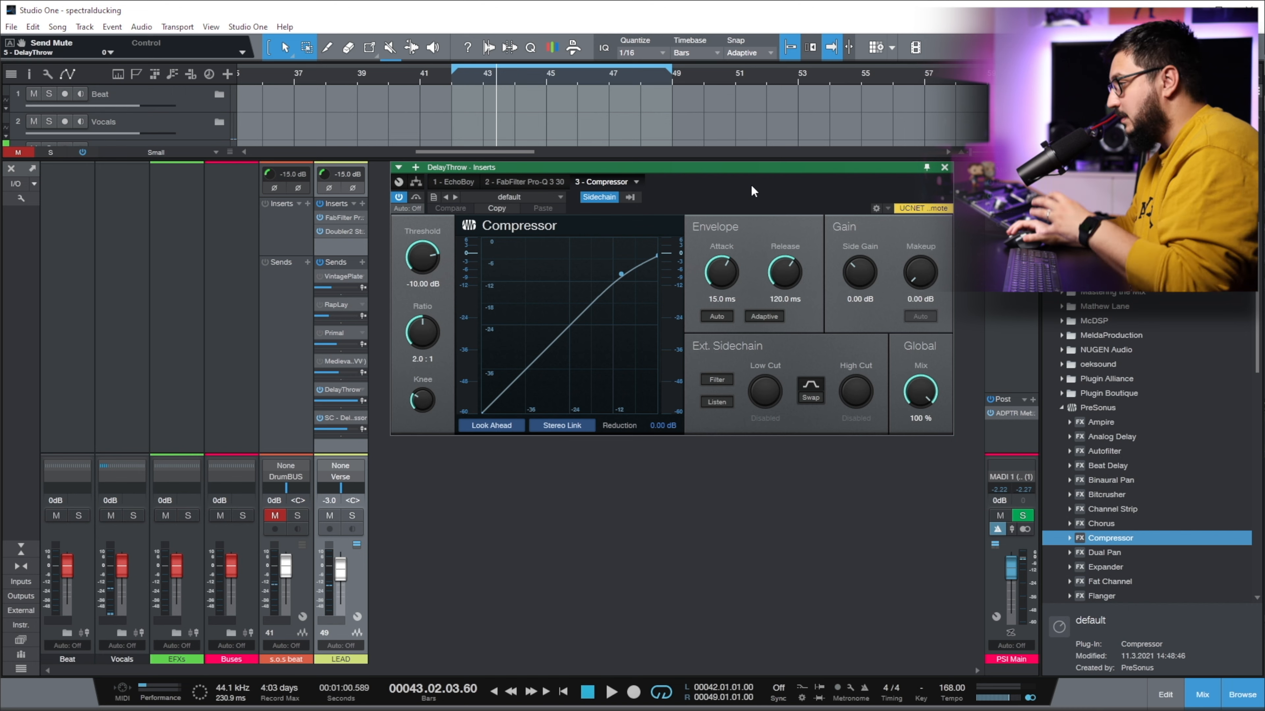
# Set the Compressor's threshold to -48 dB and ratio to 20:1 while auditioning the loop.
pyautogui.moveTo(422, 257); pyautogui.dragTo(413, 312)
pyautogui.moveTo(417, 358); pyautogui.dragTo(464, 186)
pyautogui.moveTo(418, 273); pyautogui.dragTo(432, 271)
pyautogui.click(448, 80)
pyautogui.press('space')
pyautogui.moveTo(422, 258); pyautogui.dragTo(422, 306)
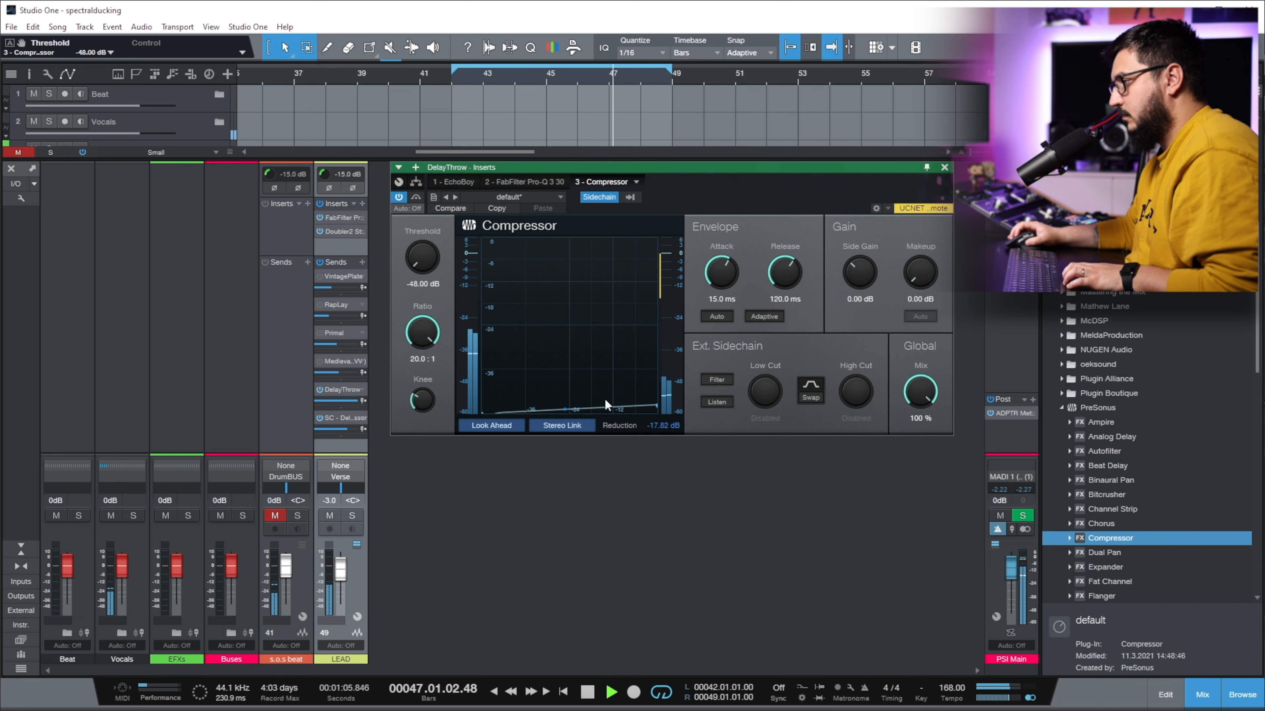
pyautogui.press('space')
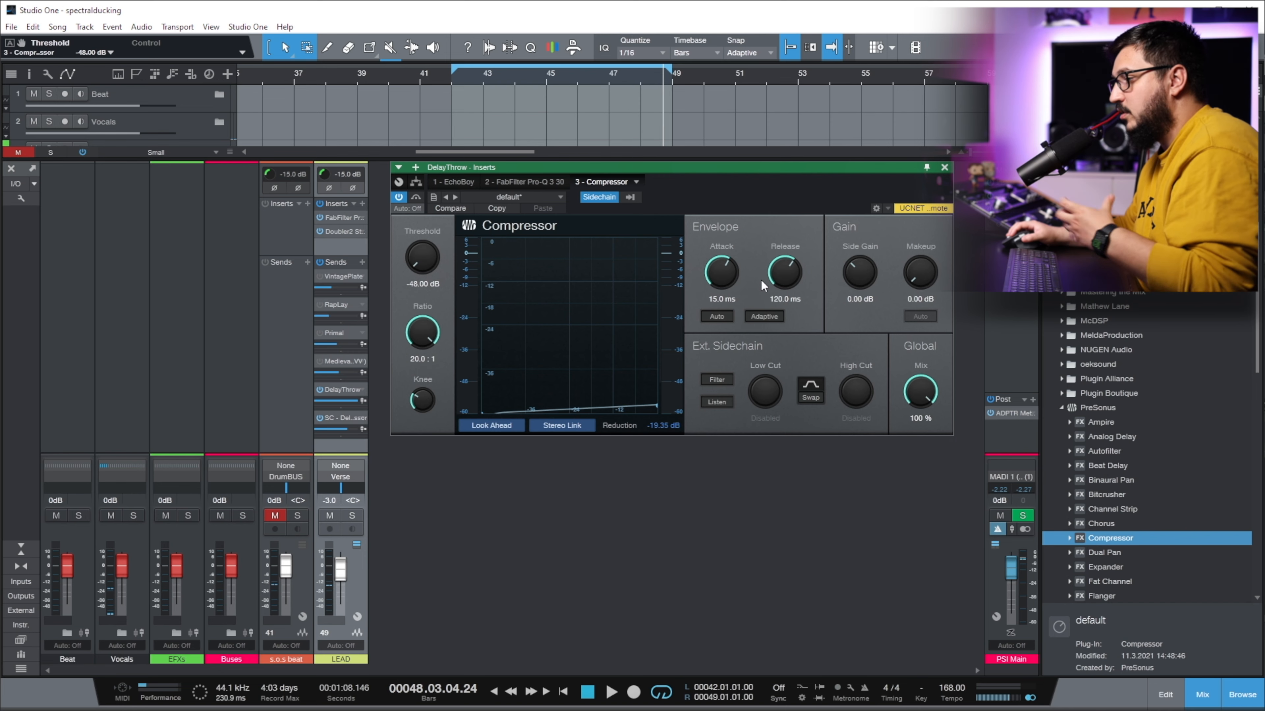
# Set the Compressor's attack to 0.10 ms and release to 528.3 ms, and audition the ducking.
pyautogui.moveTo(722, 274); pyautogui.dragTo(734, 329)
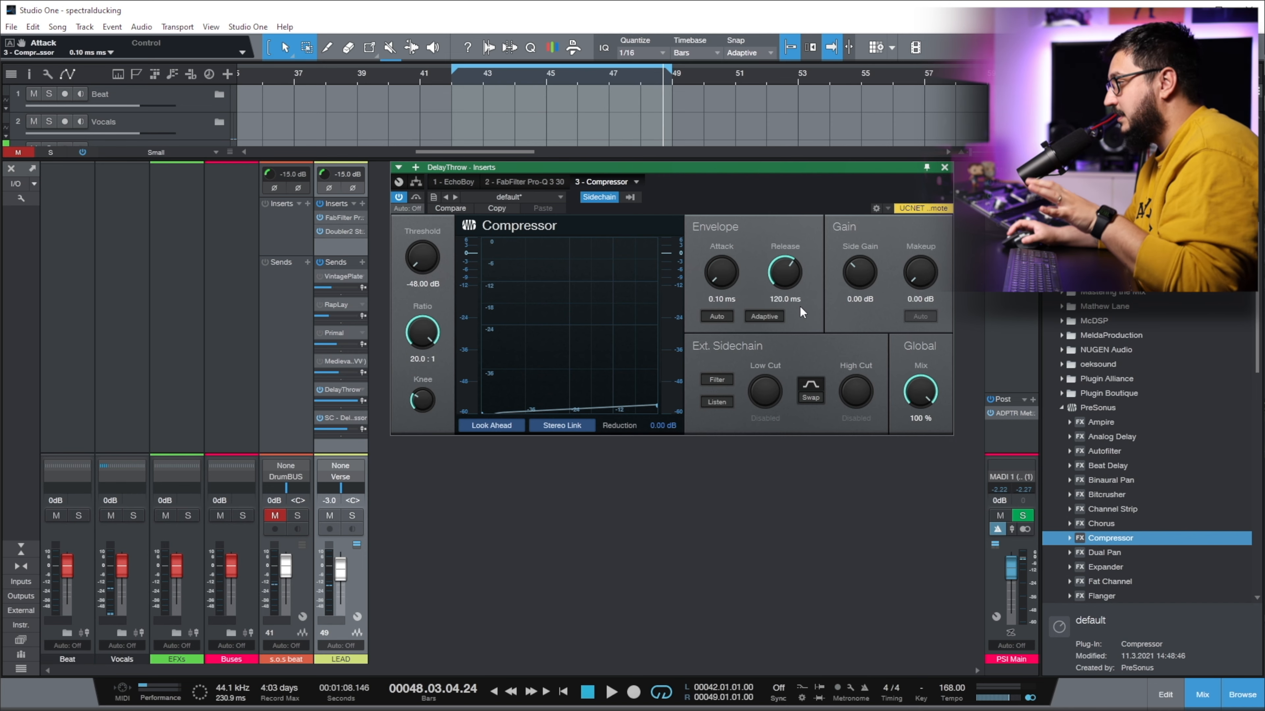
pyautogui.moveTo(790, 292); pyautogui.dragTo(782, 289)
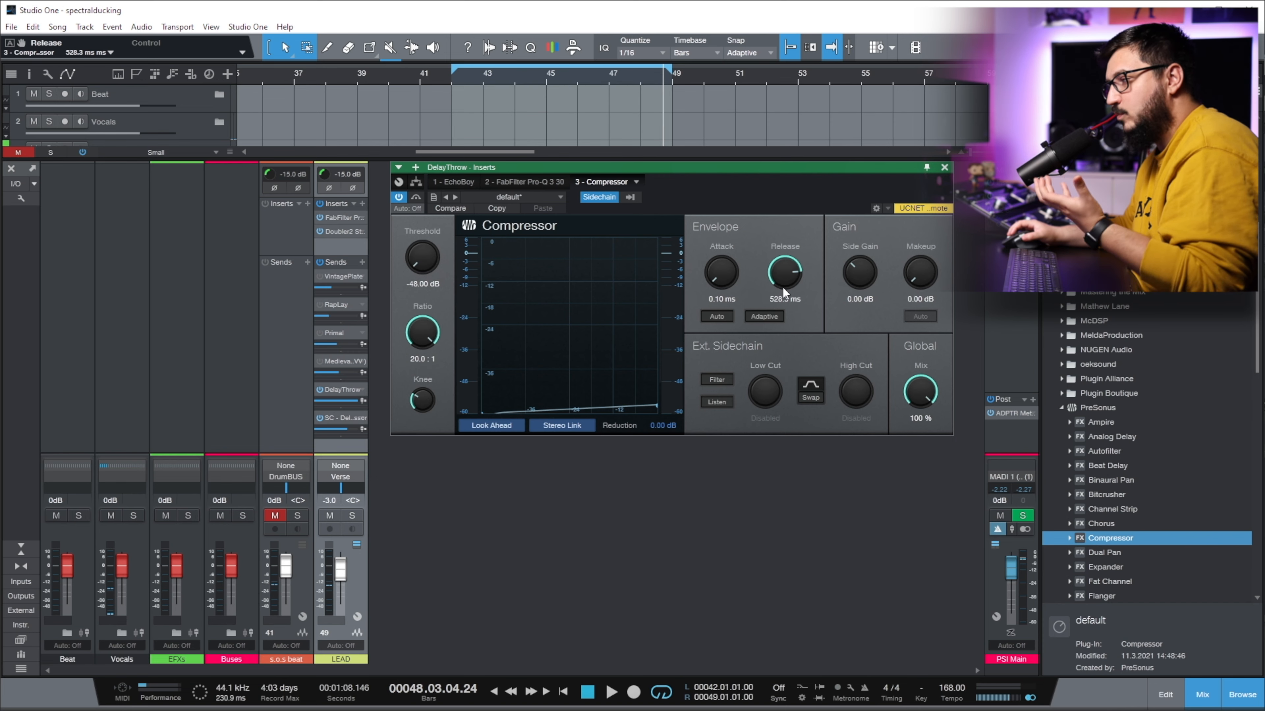
pyautogui.press('space')
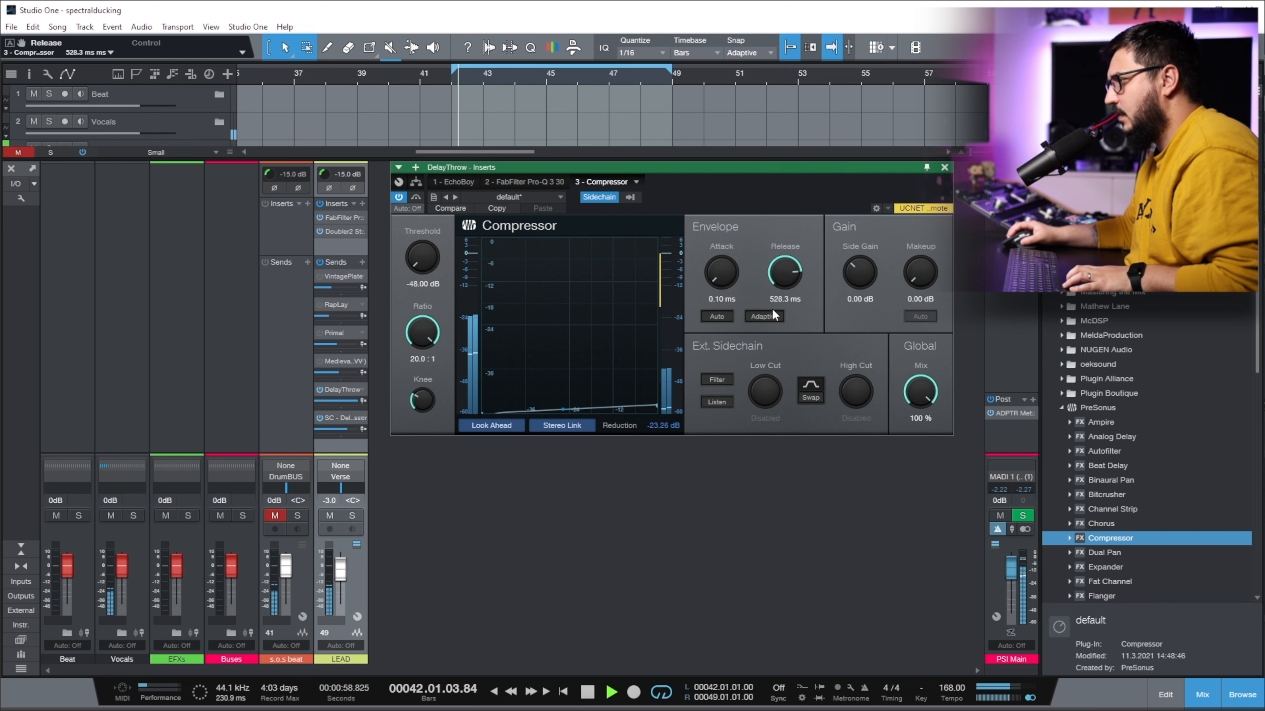
pyautogui.press('space')
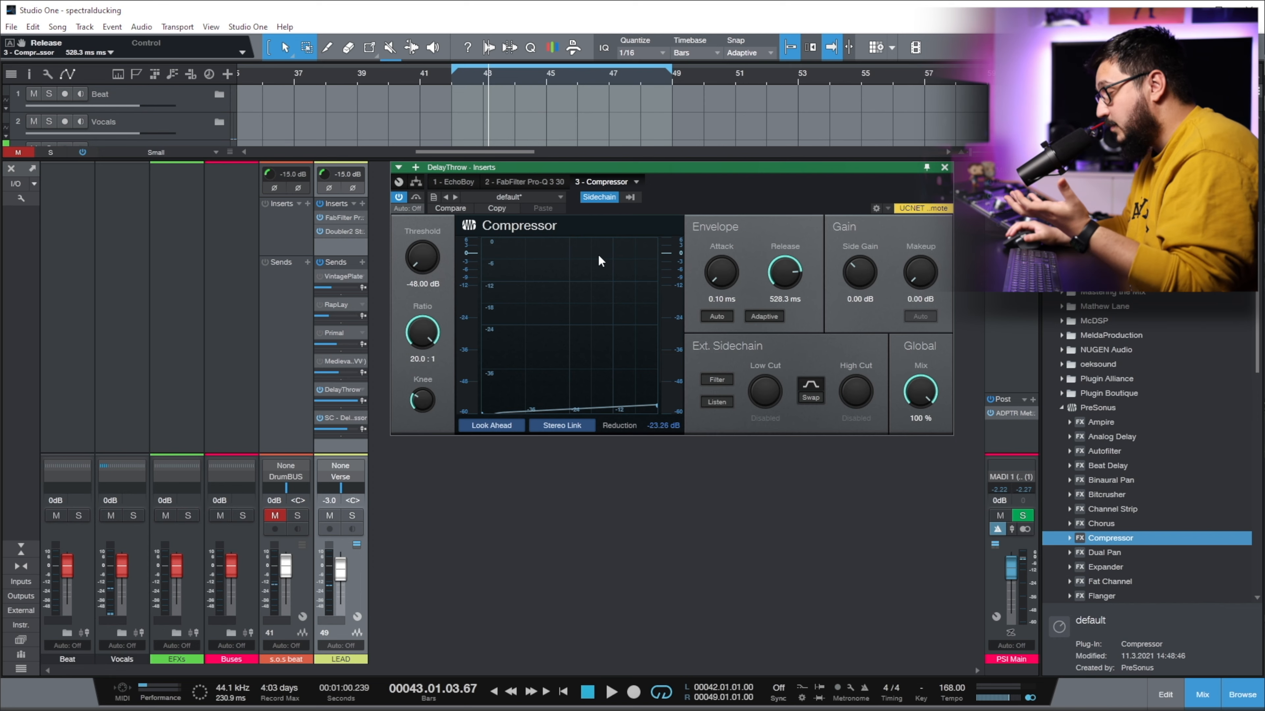
# Remove the Compressor from the DelayThrow inserts.
pyautogui.click(635, 181)
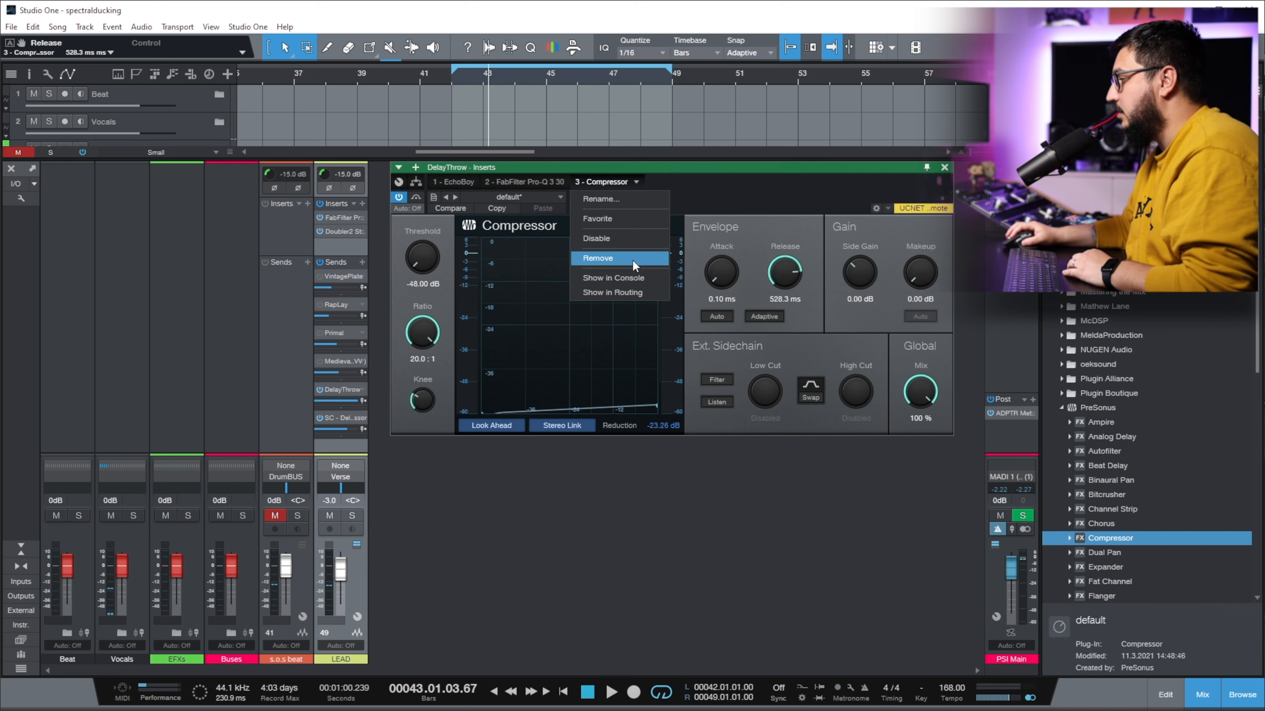
pyautogui.click(633, 259)
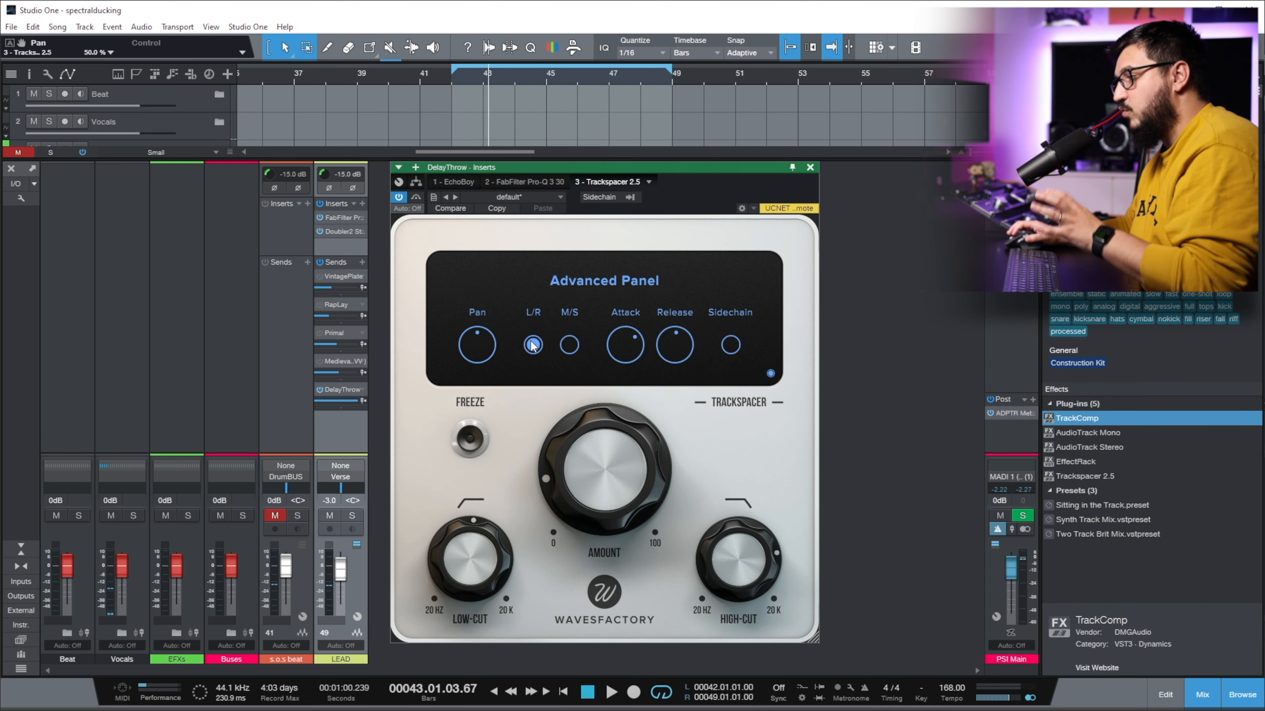
# Return Trackspacer to its spectrum display, set its high-cut to 20 kHz, and hide the effects browser.
pyautogui.click(770, 373)
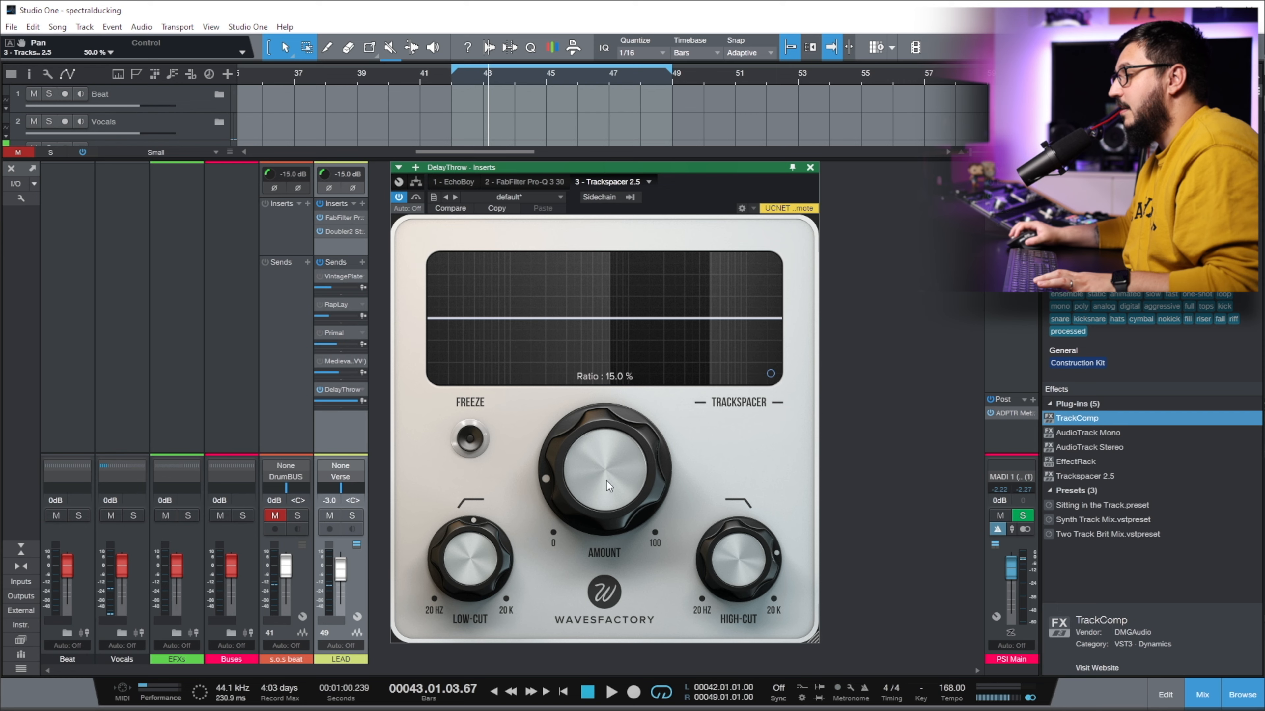
pyautogui.moveTo(728, 591); pyautogui.dragTo(725, 457)
pyautogui.press('F5')
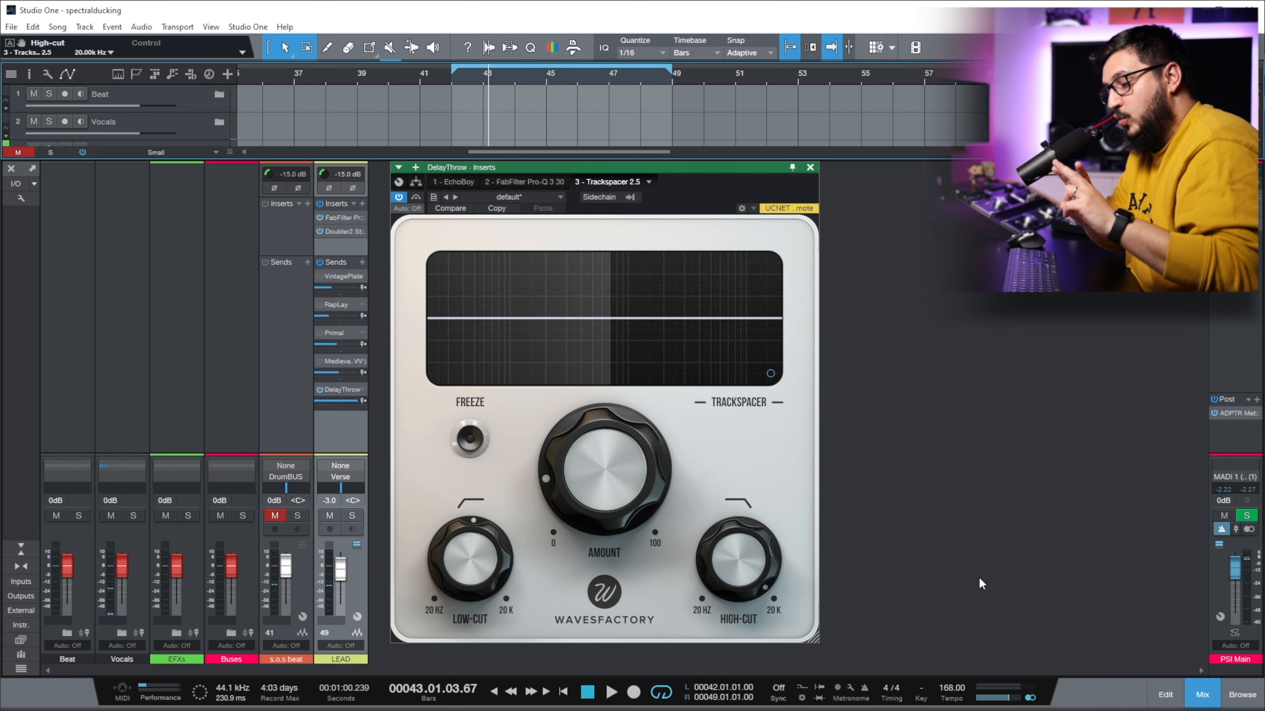
# Feed Trackspacer's sidechain from the LEAD track and set its amount to 100%.
pyautogui.click(631, 197)
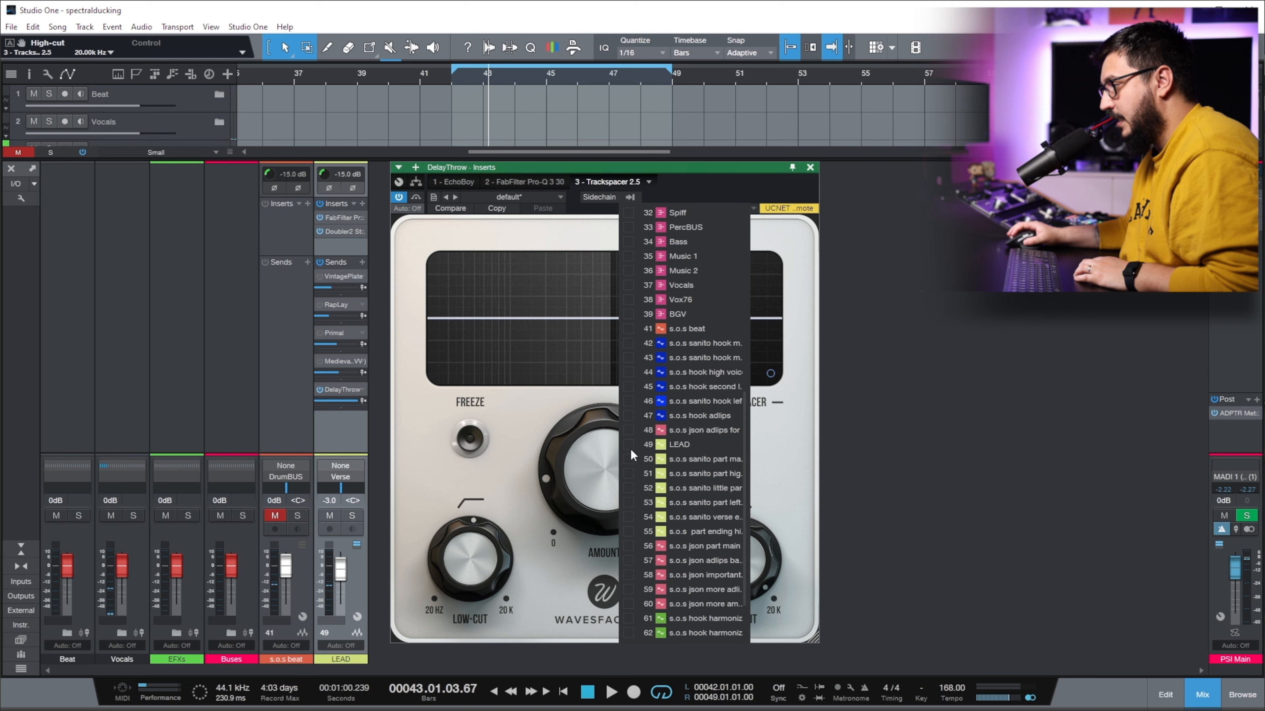
pyautogui.click(629, 560)
pyautogui.moveTo(652, 422); pyautogui.dragTo(666, 522)
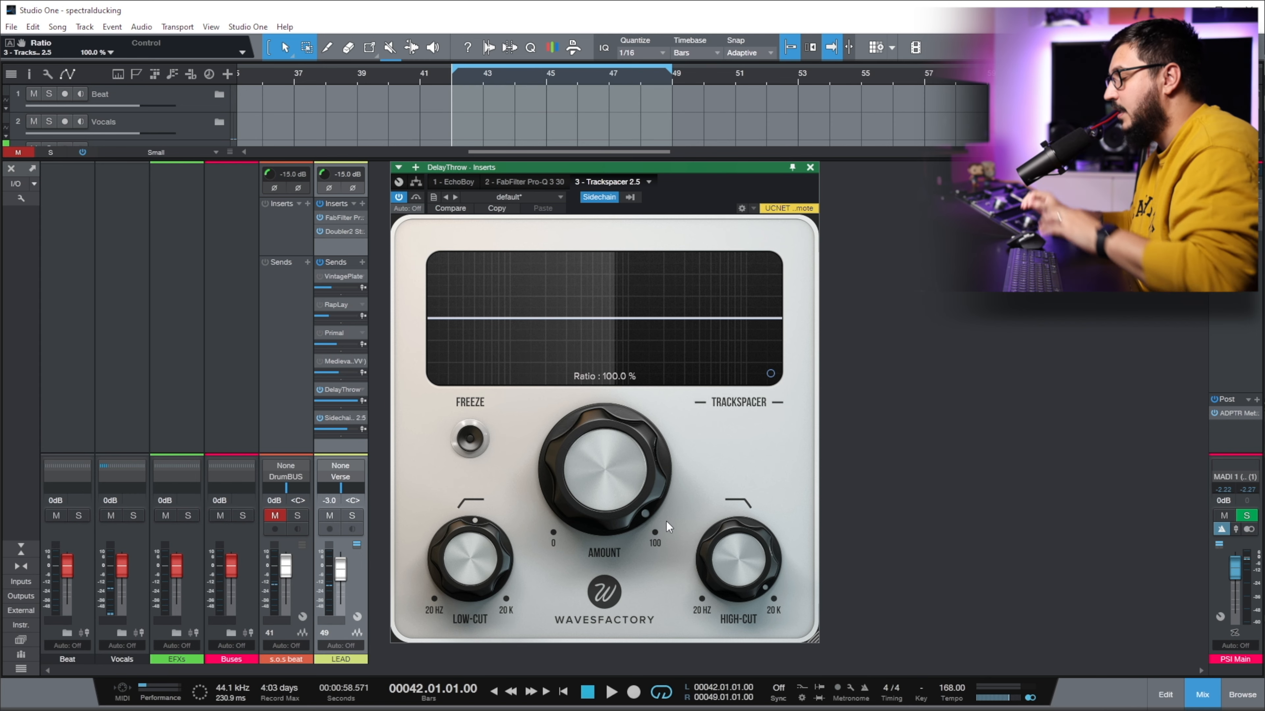
# During playback, raise LEAD's sidechain send level to +10 dB and set Trackspacer's low-cut to about 532 Hz.
pyautogui.press('space')
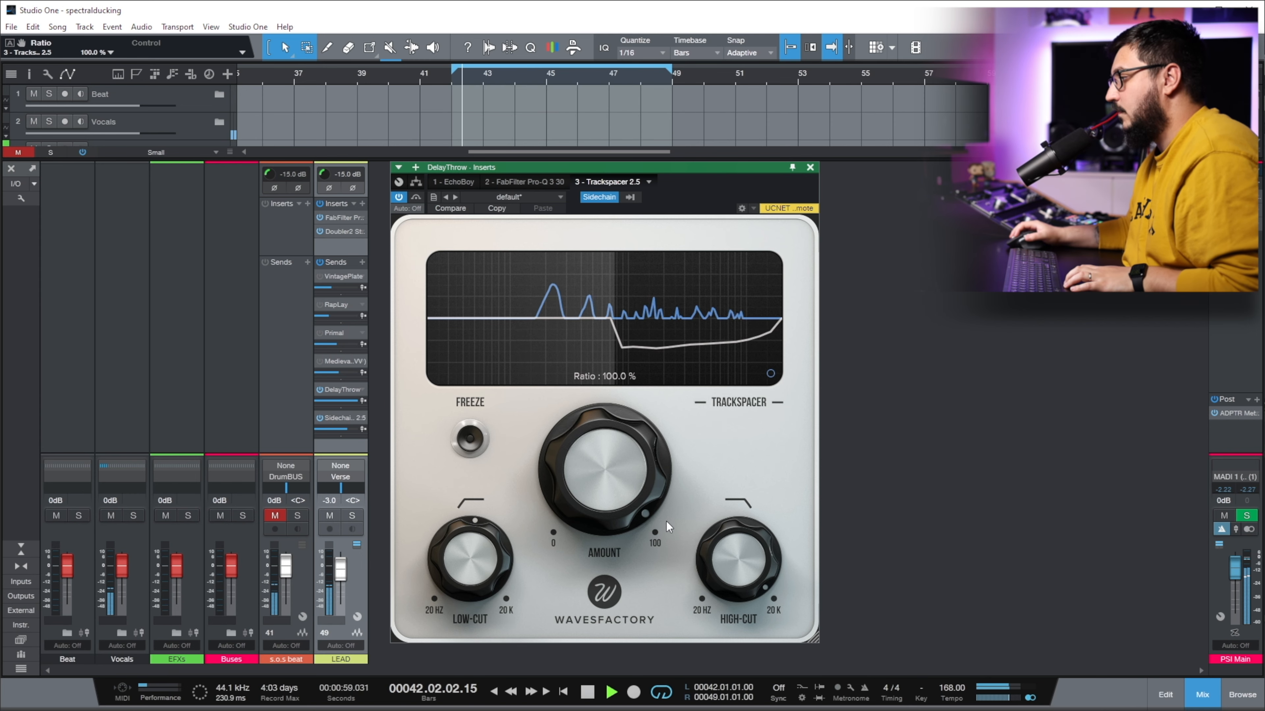
pyautogui.moveTo(327, 438); pyautogui.dragTo(359, 438)
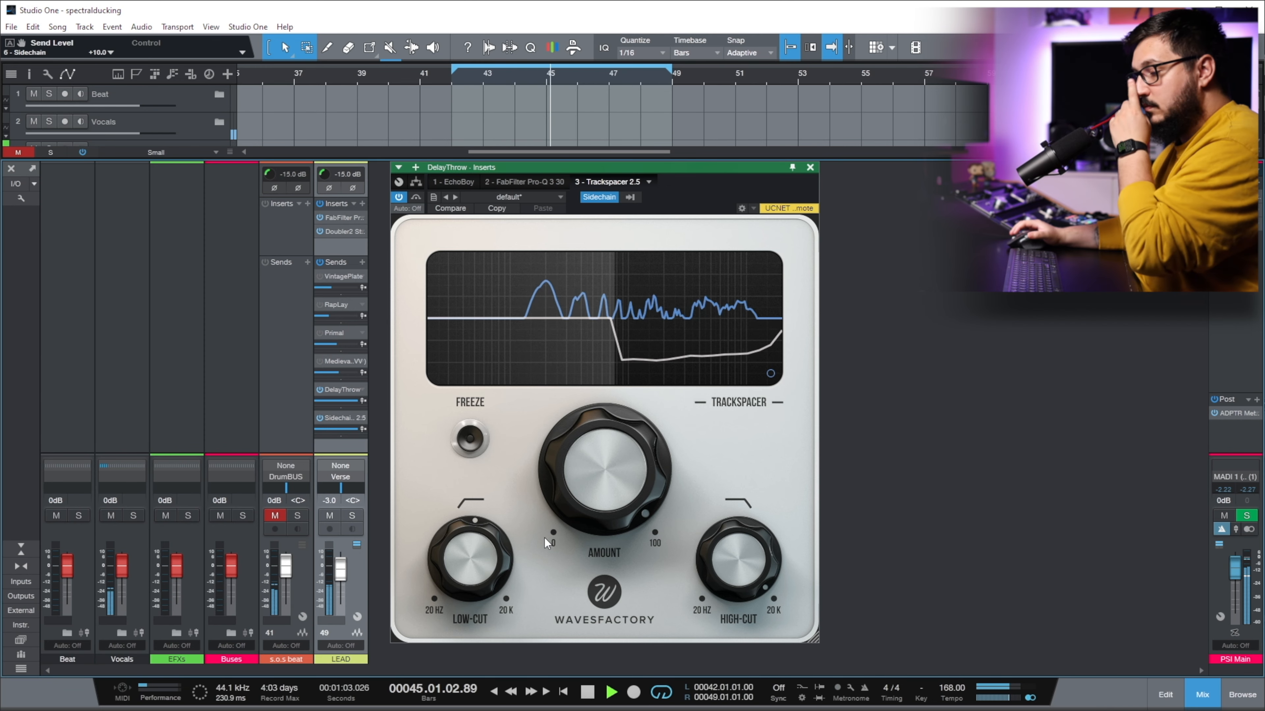
pyautogui.moveTo(451, 570); pyautogui.dragTo(455, 581)
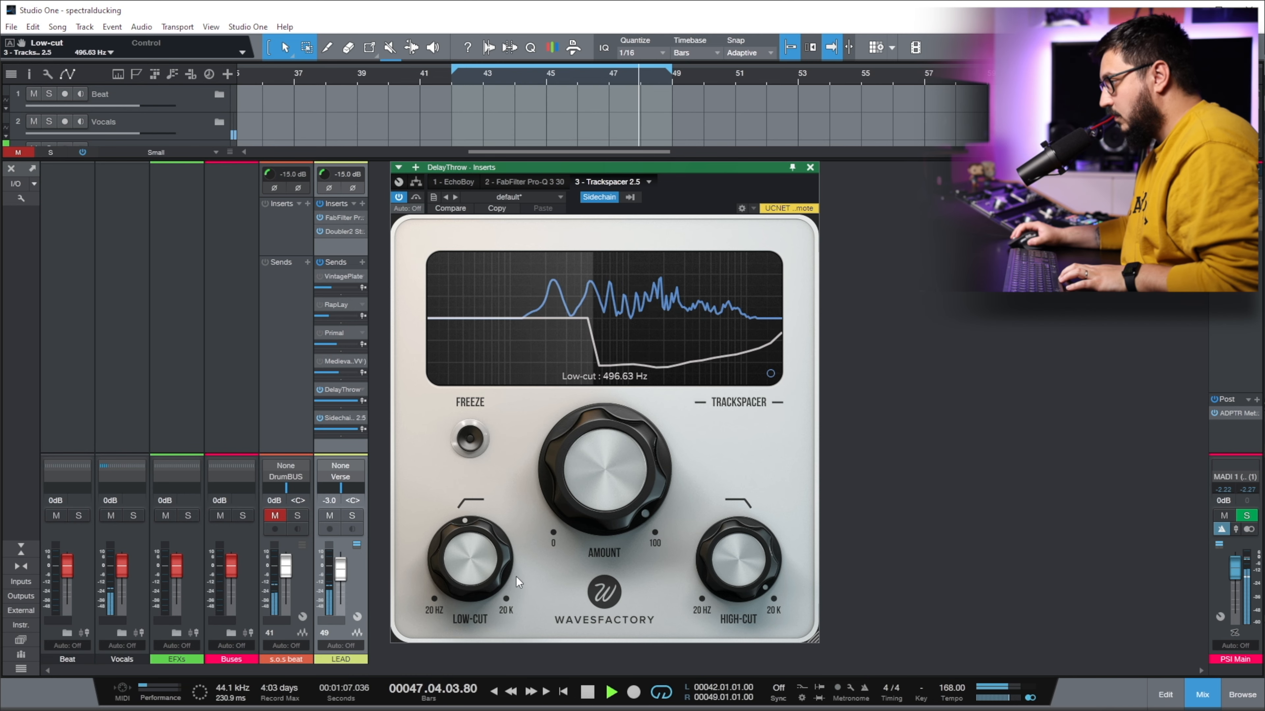
pyautogui.moveTo(476, 572); pyautogui.dragTo(477, 569)
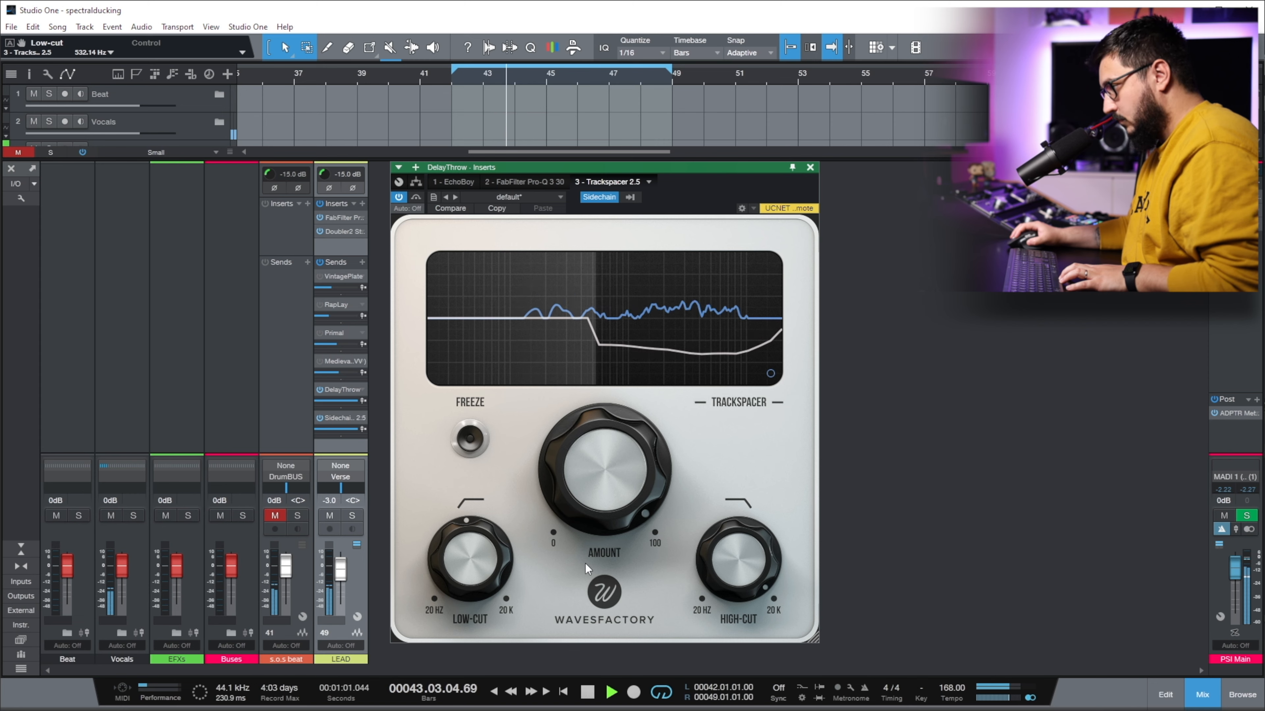
# Reduce Trackspacer's amount to 72.7% while auditioning the loop.
pyautogui.press('space')
pyautogui.press('space')
pyautogui.moveTo(631, 508)
pyautogui.moveTo(608, 508); pyautogui.dragTo(567, 590)
pyautogui.moveTo(579, 522); pyautogui.dragTo(584, 535)
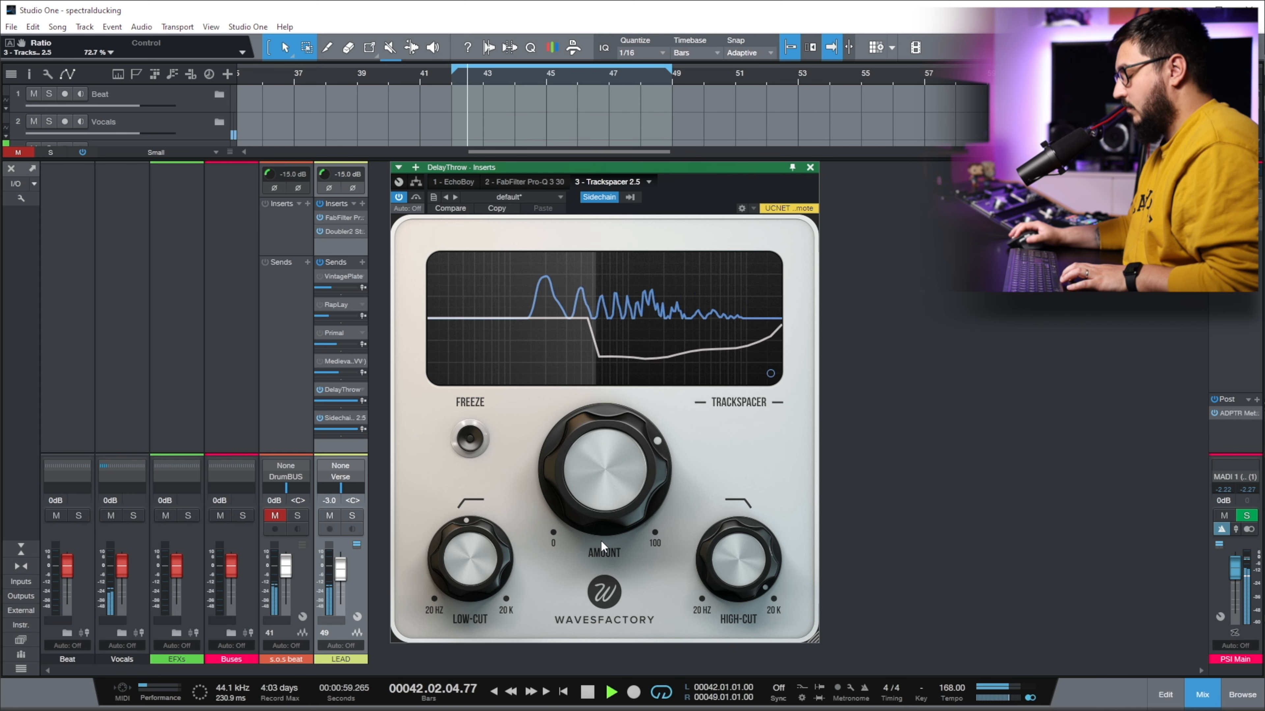
pyautogui.press('space')
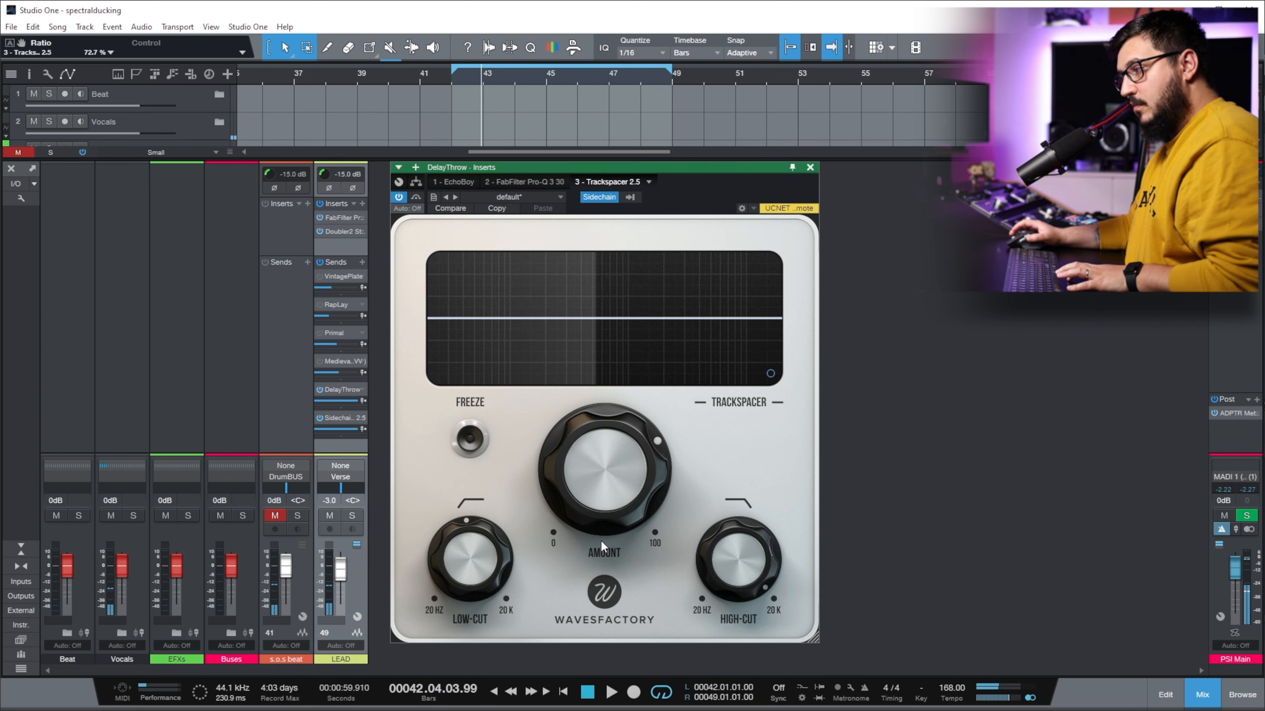
# Set Trackspacer's attack to 0.01 ms and release to 181.77 ms in the advanced settings, and audition the result.
pyautogui.click(771, 373)
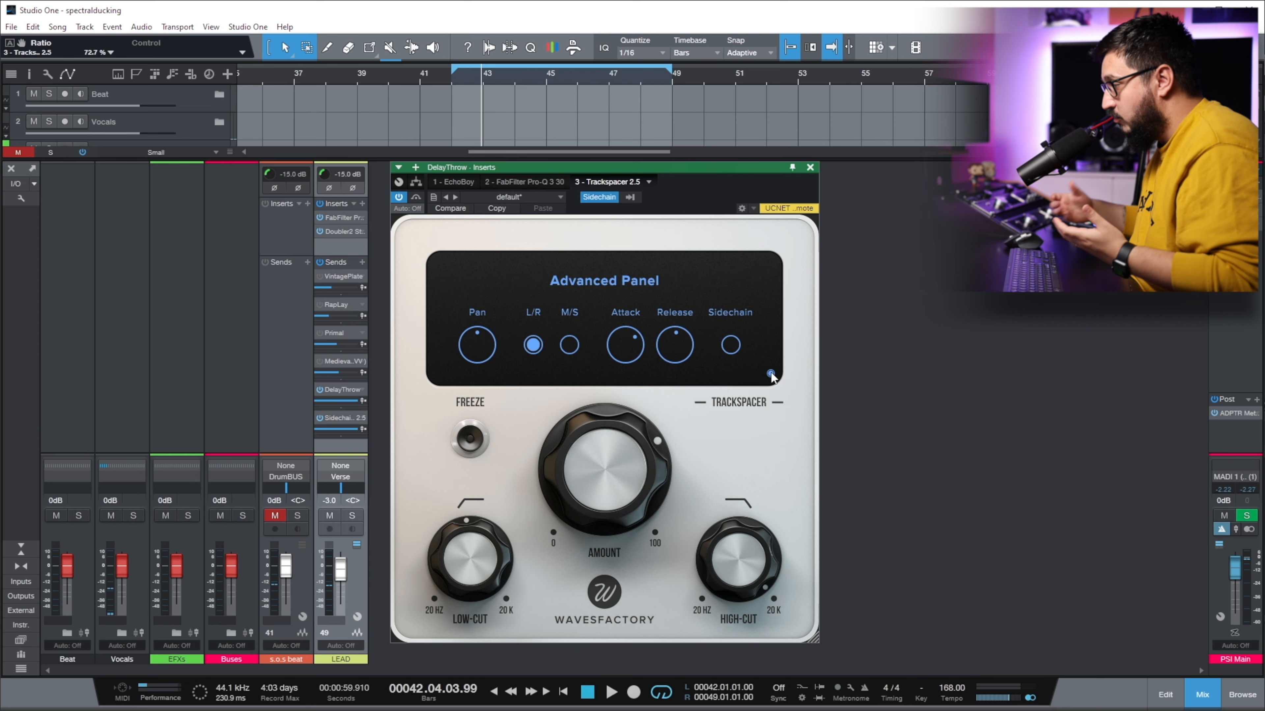
pyautogui.moveTo(666, 361); pyautogui.dragTo(622, 388)
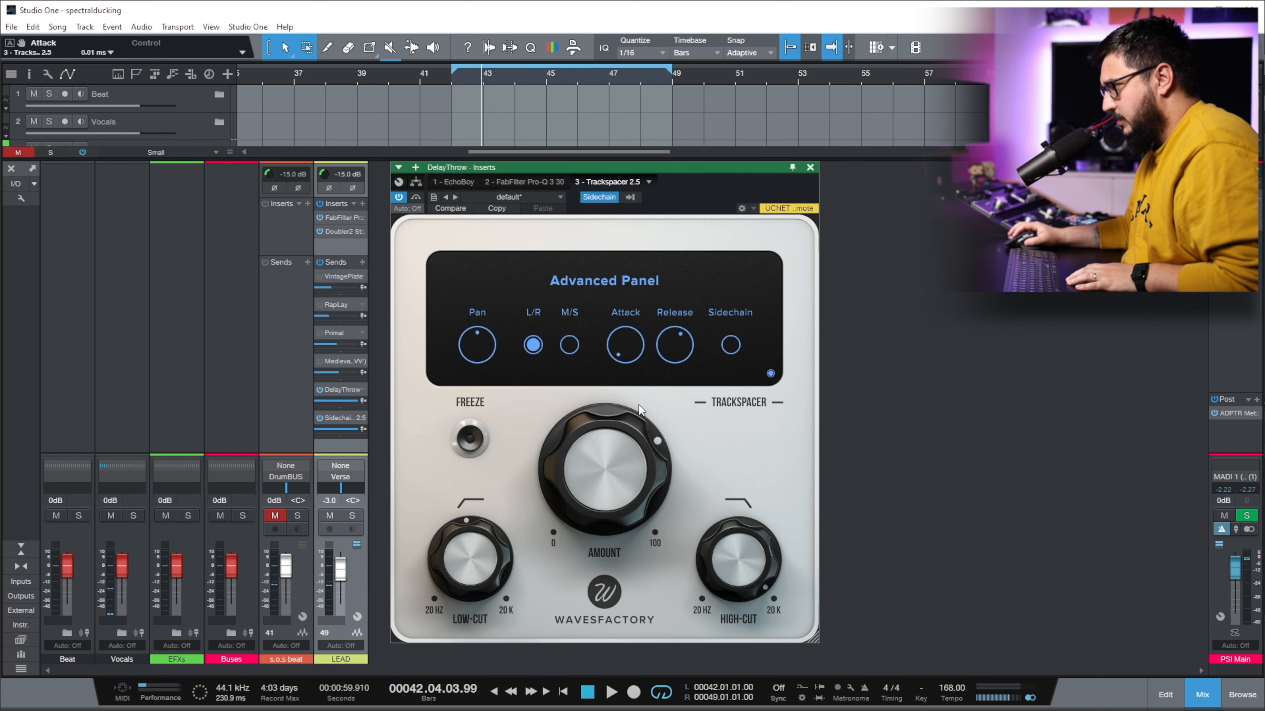
pyautogui.moveTo(676, 332); pyautogui.dragTo(656, 340)
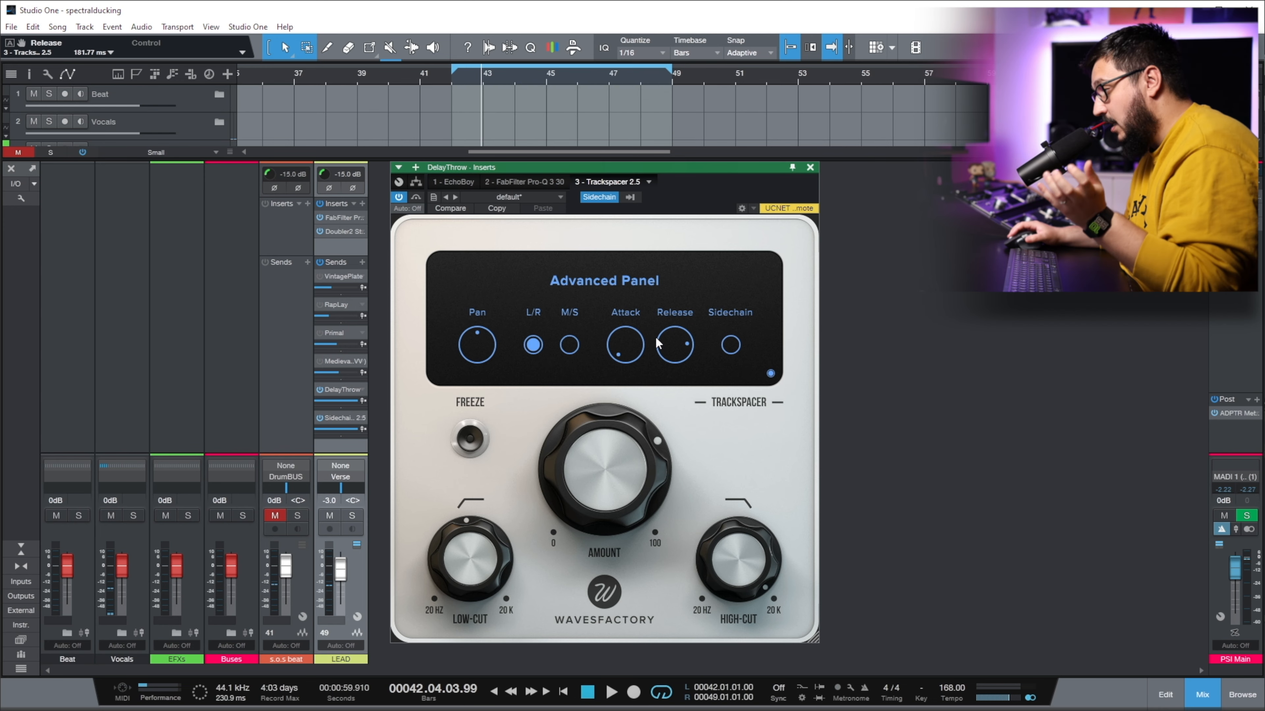
pyautogui.click(771, 374)
pyautogui.press('space')
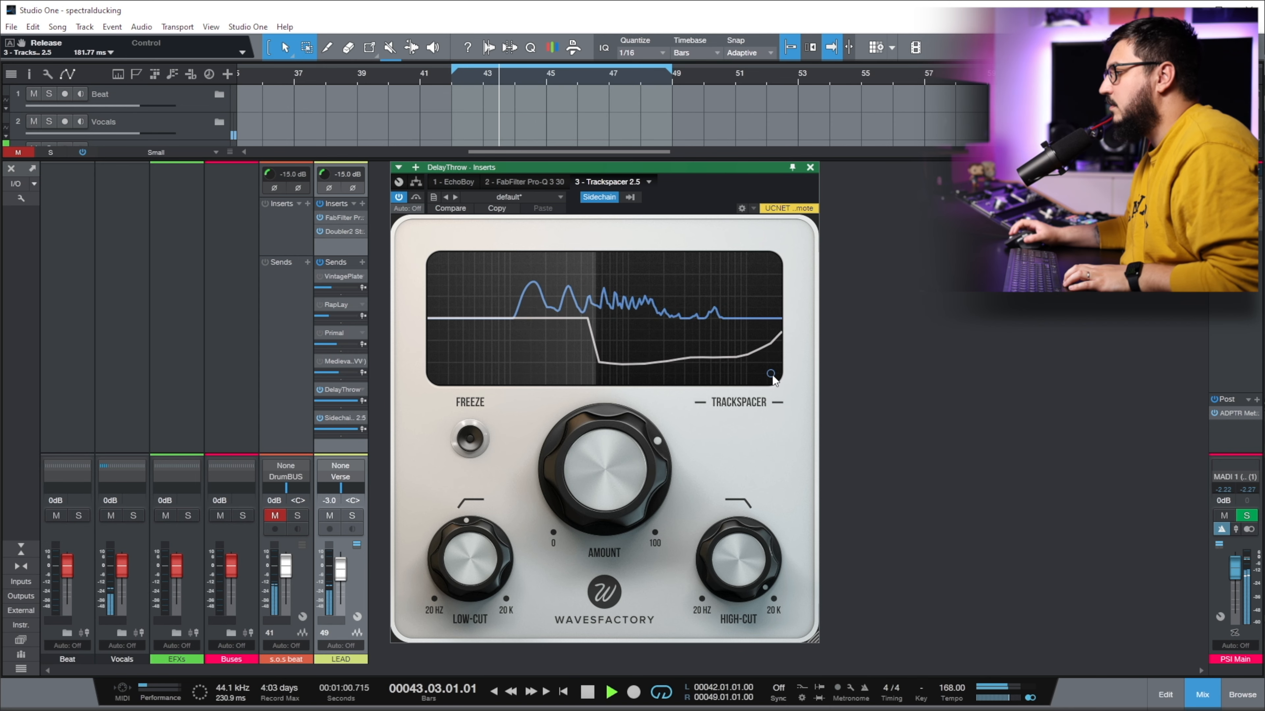
pyautogui.press('space')
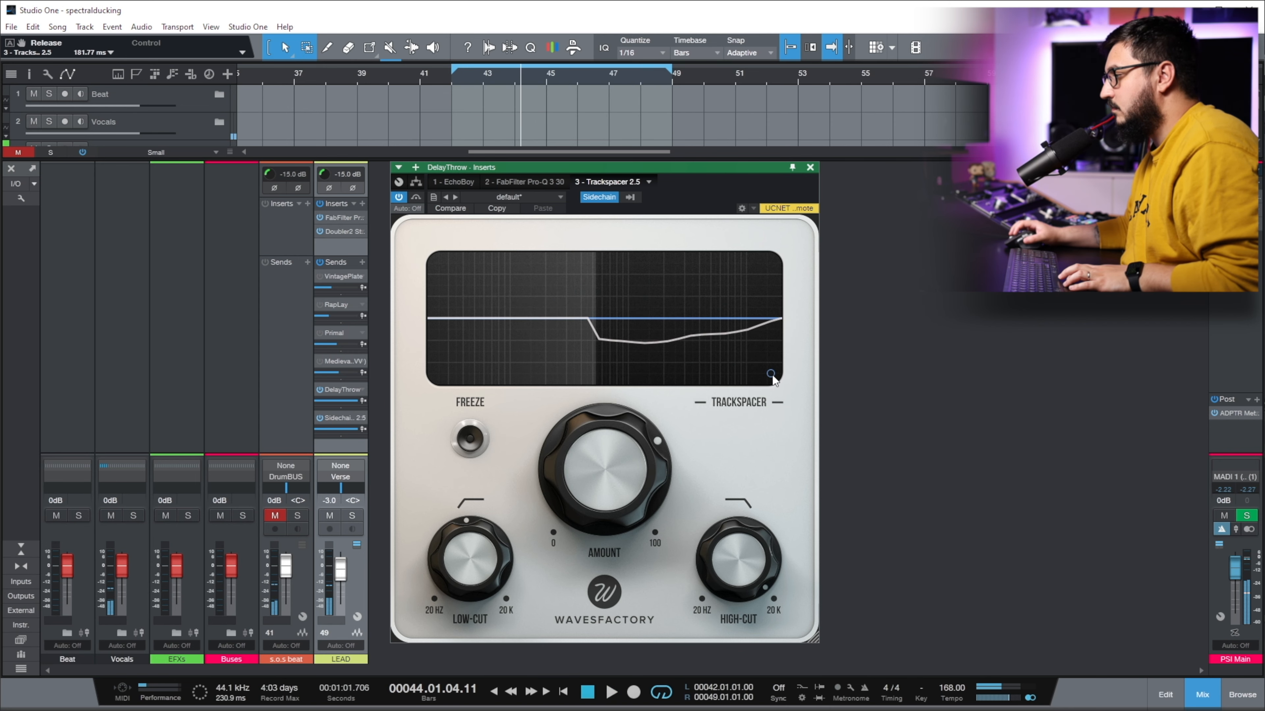
# Shorten Trackspacer's release to 75.06 ms in the advanced settings.
pyautogui.click(770, 373)
pyautogui.moveTo(666, 351); pyautogui.dragTo(665, 392)
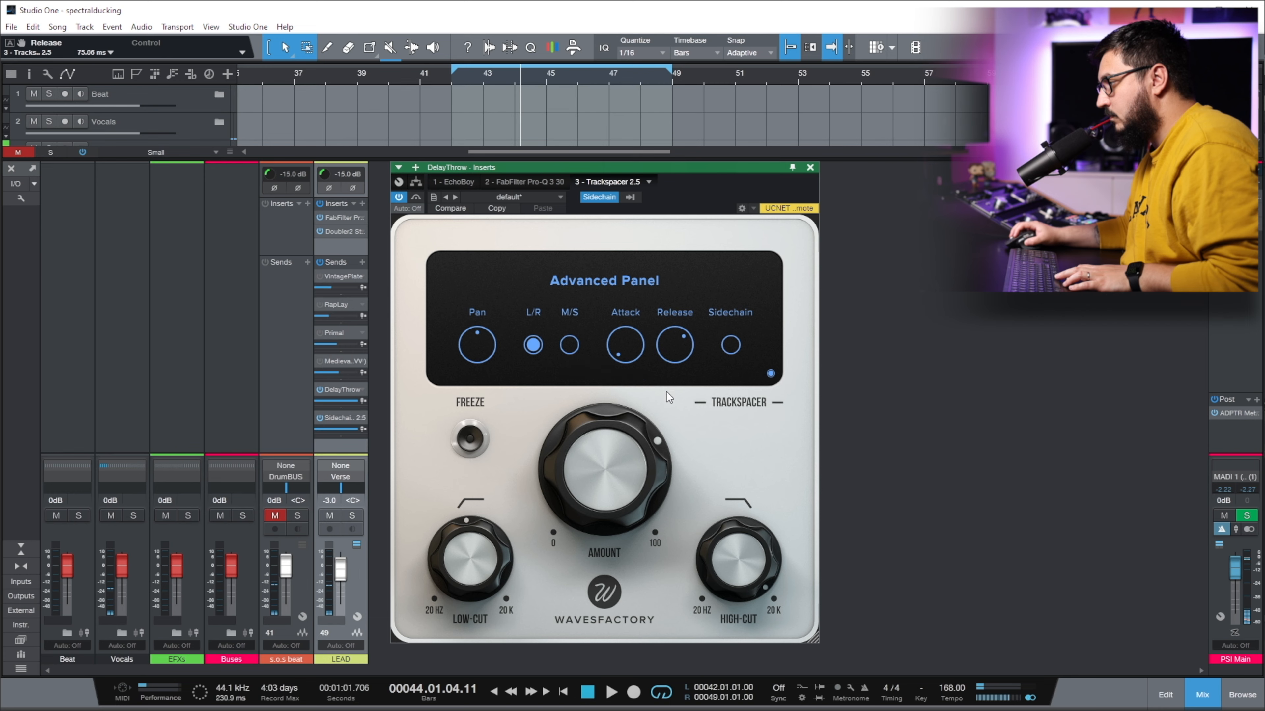
# Fine-tune Trackspacer's release down to 60.67 ms, alternating playback and stops to hear how the delay recovers.
pyautogui.press('space')
pyautogui.press('space')
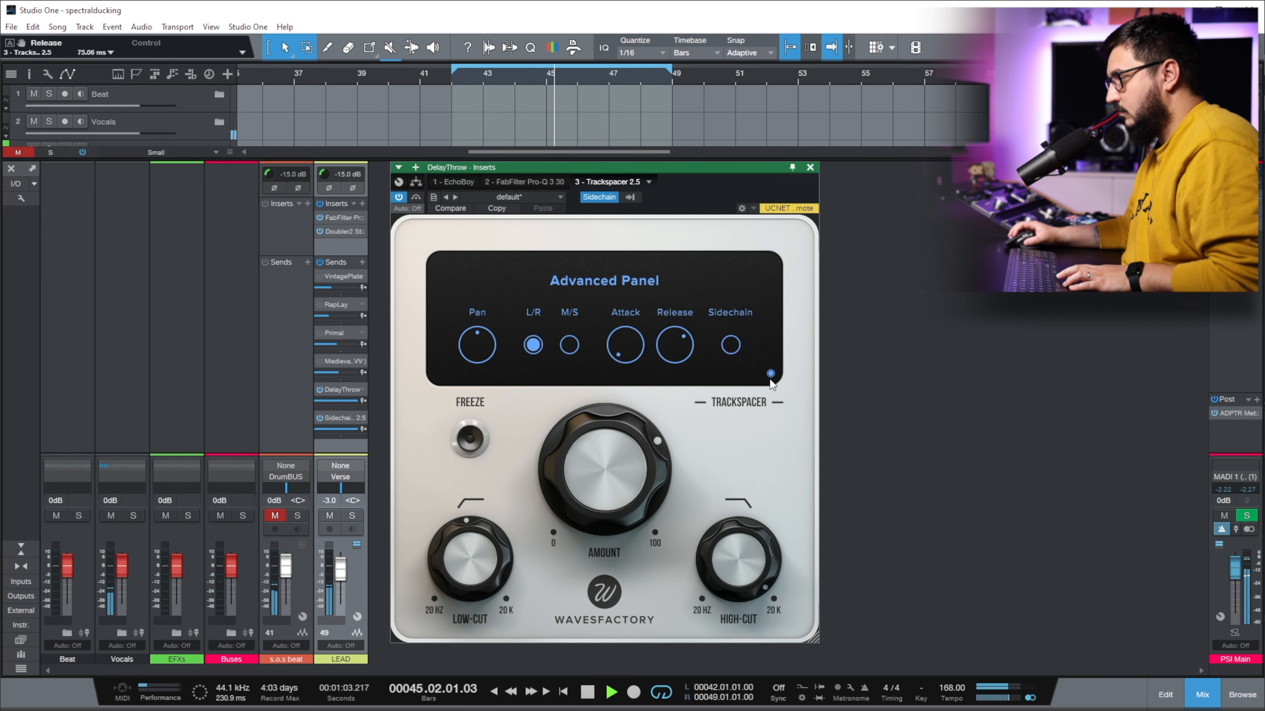
pyautogui.moveTo(678, 359); pyautogui.dragTo(680, 364)
pyautogui.press('space')
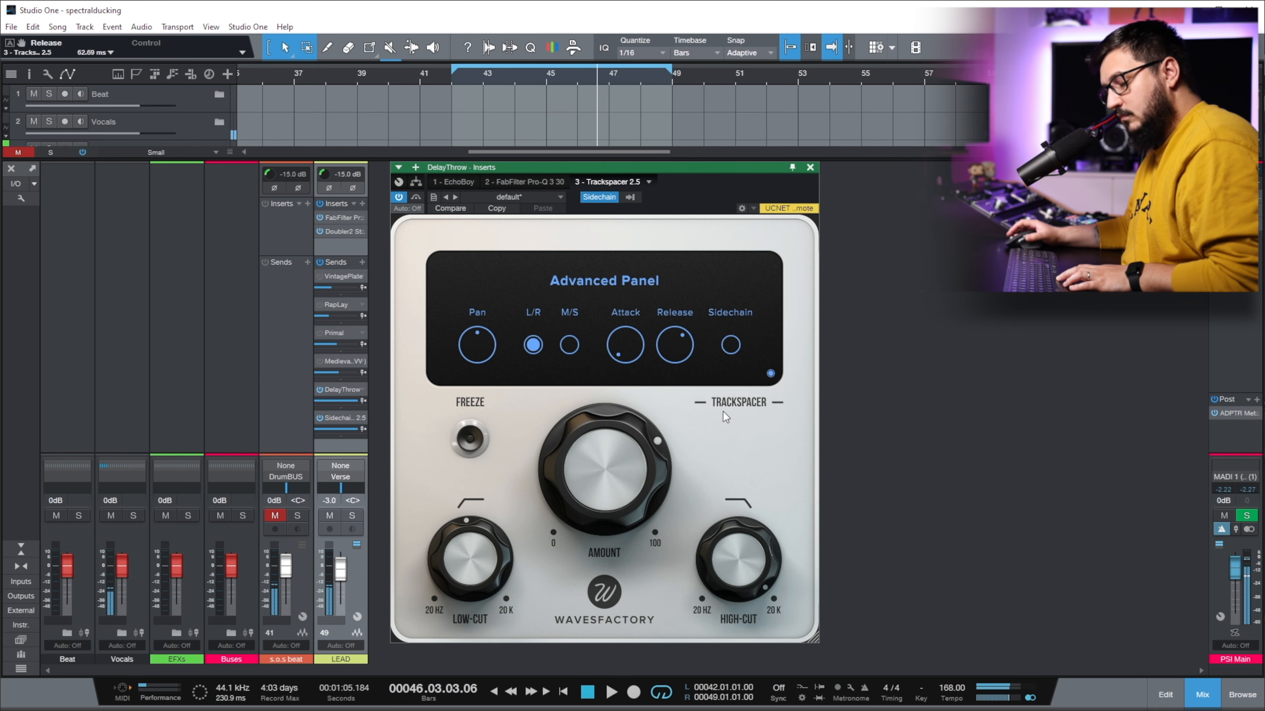
pyautogui.press('space')
pyautogui.moveTo(676, 356)
pyautogui.moveTo(675, 354); pyautogui.dragTo(675, 355)
pyautogui.press('space')
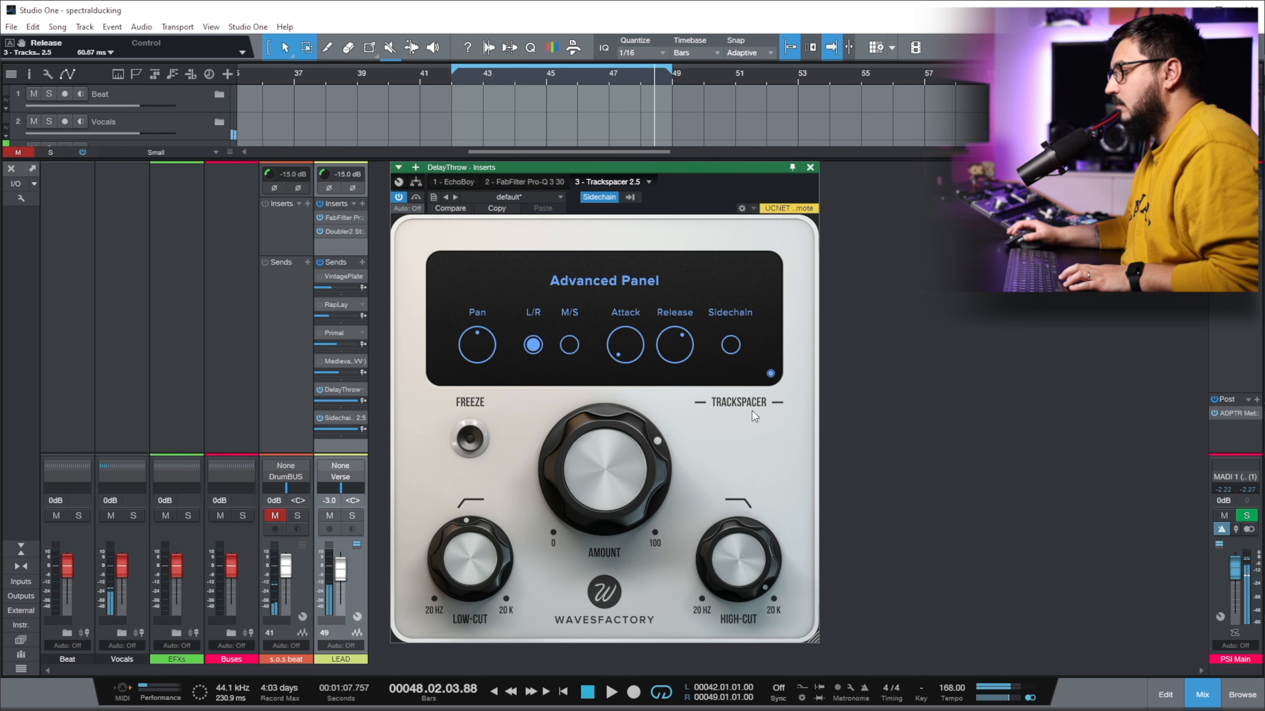
# Return to Trackspacer's spectrum display, reduce the amount to 53.5% during playback, and audition the delay ducking.
pyautogui.press('space')
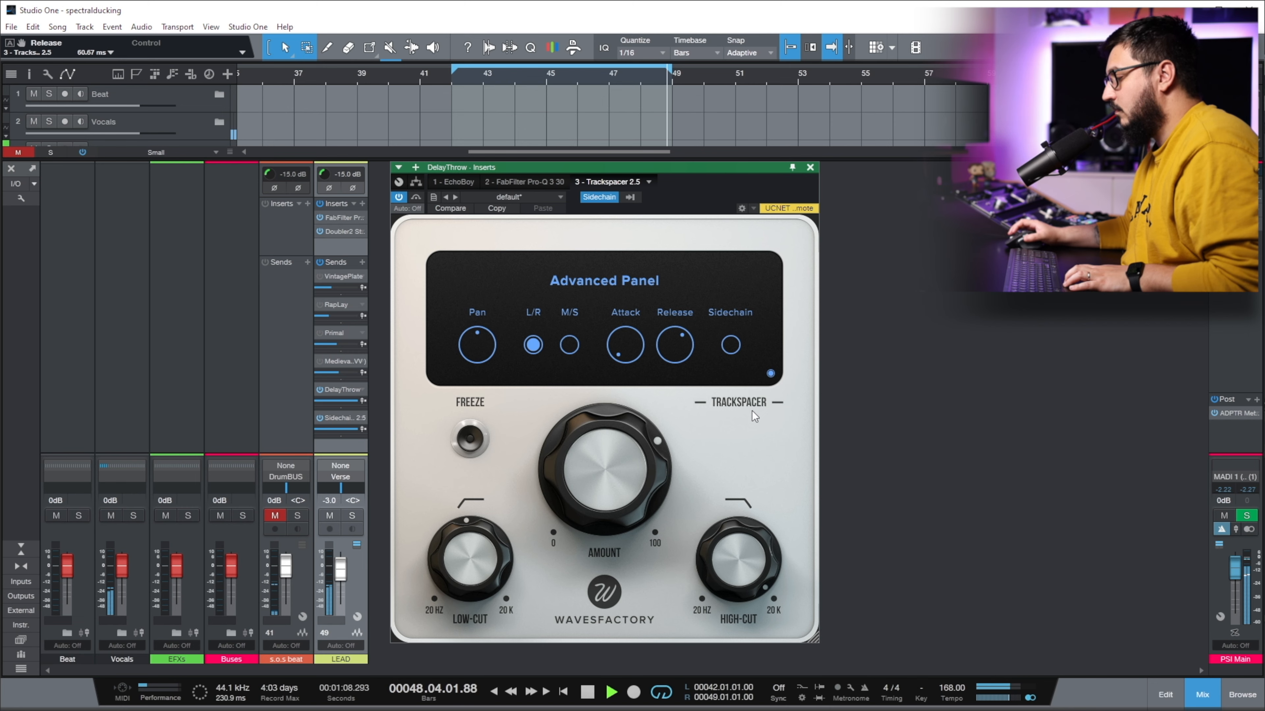
pyautogui.click(770, 373)
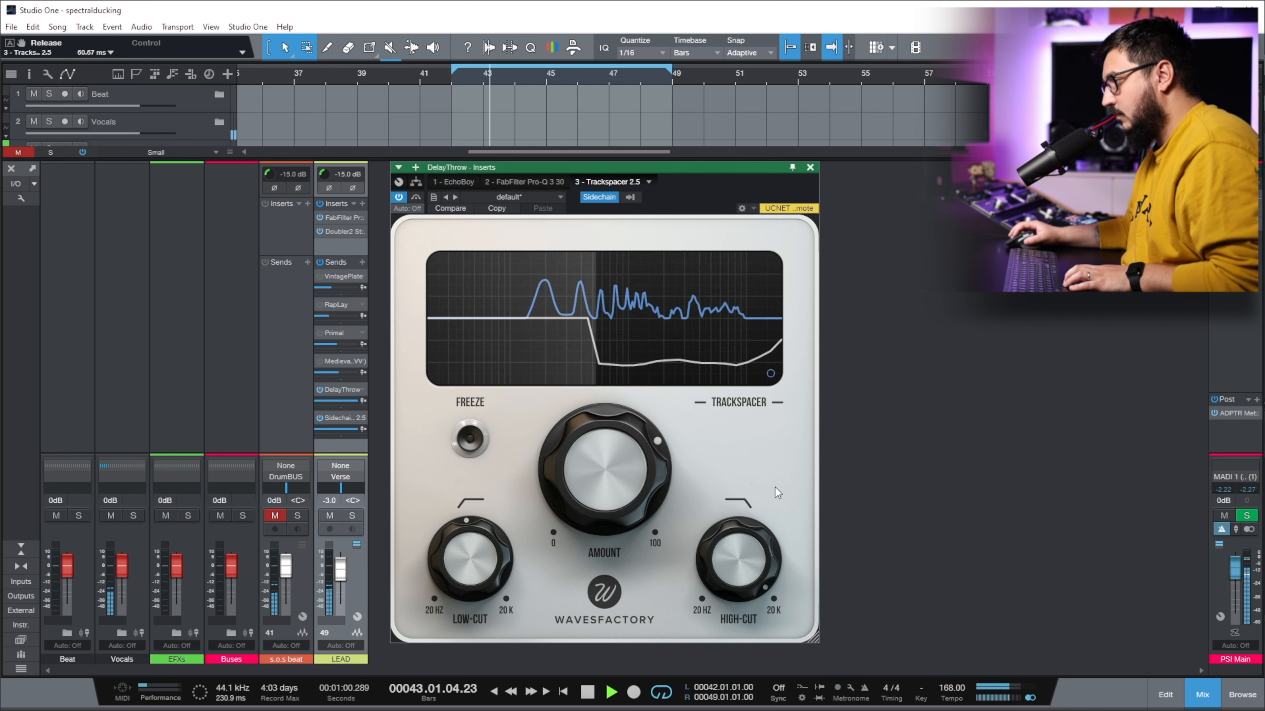
pyautogui.moveTo(580, 524); pyautogui.dragTo(582, 583)
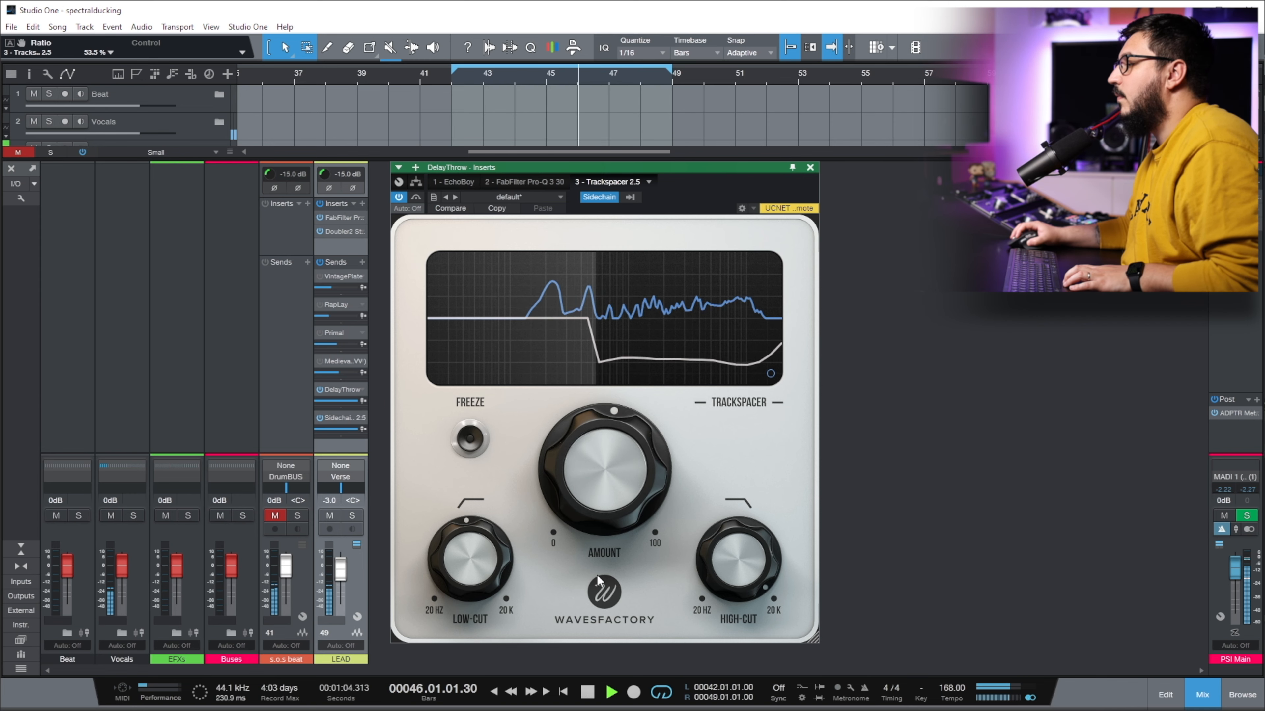
pyautogui.press('space')
pyautogui.press('space')
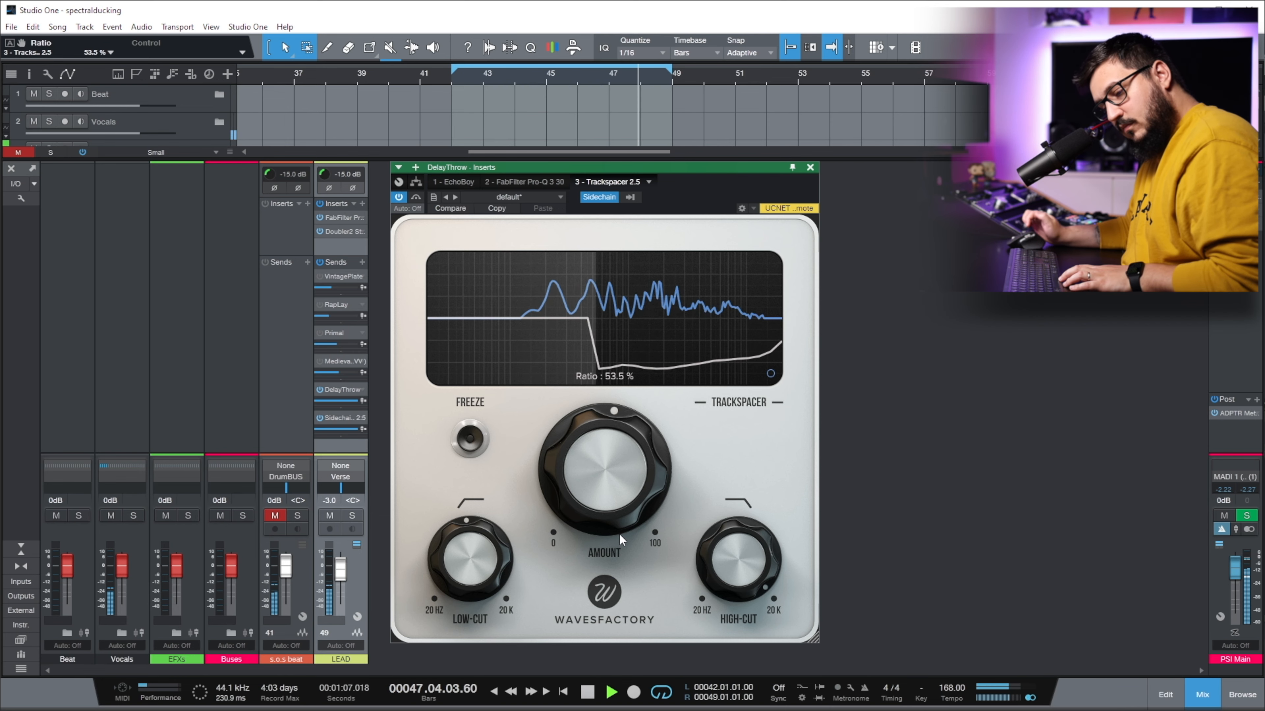
pyautogui.press('space')
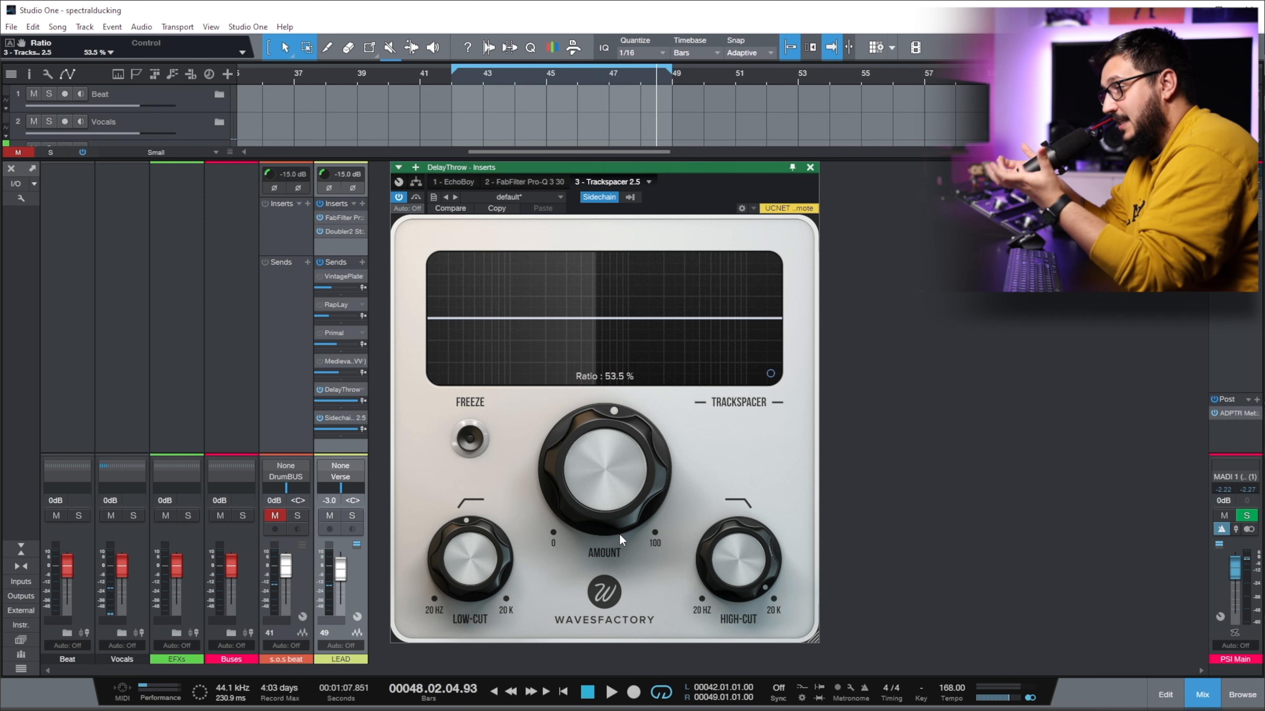
# Close Trackspacer, switch off LEAD's DelayThrow and sidechain sends, and enable its Medieval reverb send.
pyautogui.click(810, 168)
pyautogui.click(319, 389)
pyautogui.click(319, 418)
pyautogui.click(319, 361)
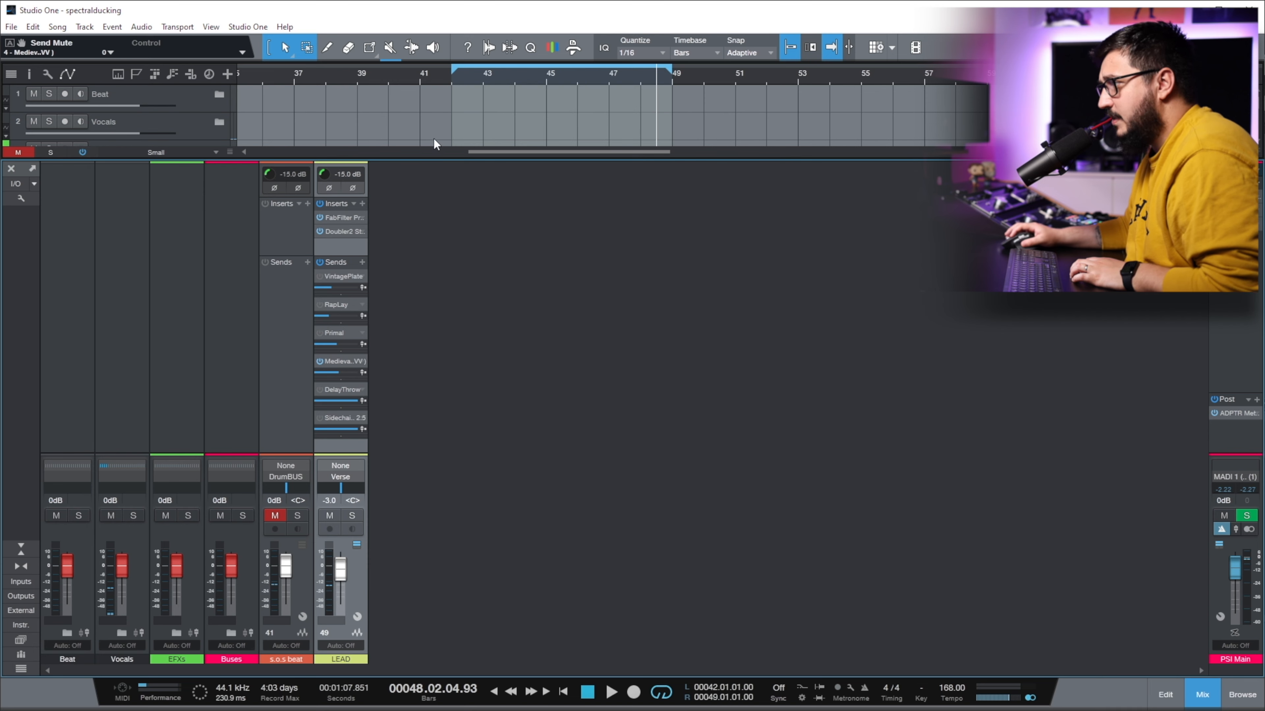
# Play the loop from bar 42 and set LEAD's Medieval reverb send level to -6.7 dB.
pyautogui.click(453, 81)
pyautogui.press('space')
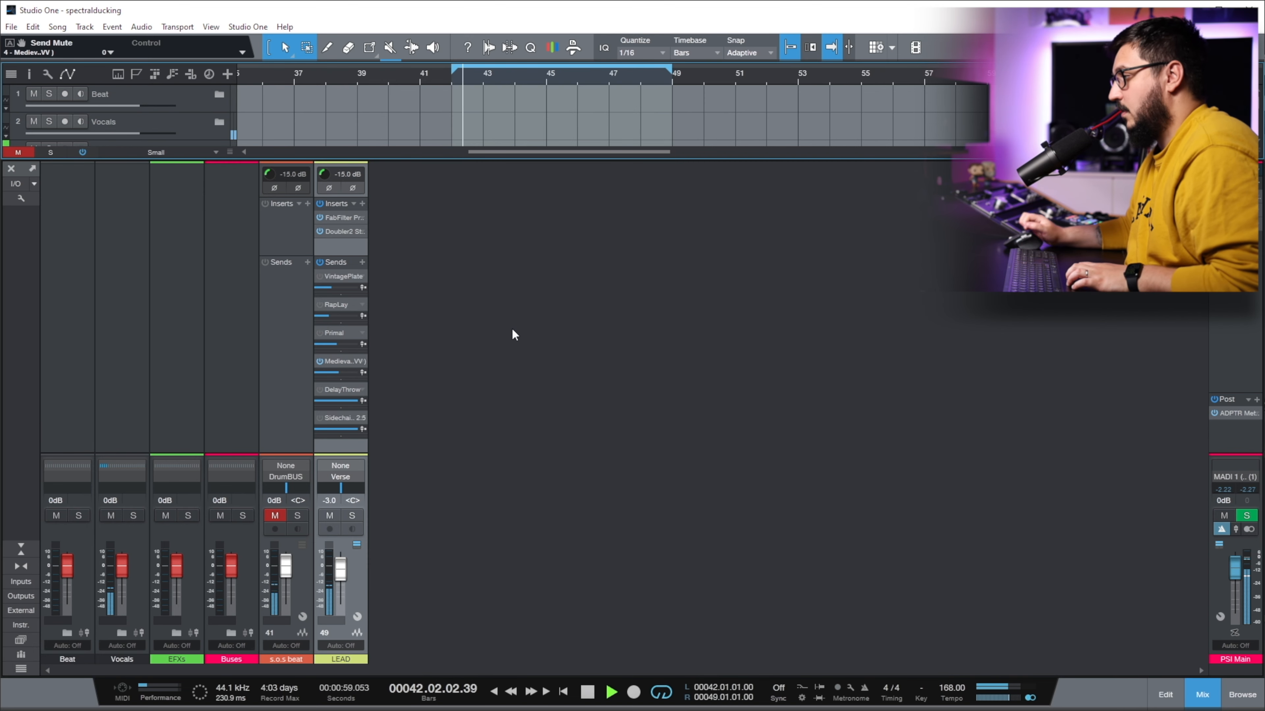
pyautogui.click(341, 371)
pyautogui.press('space')
pyautogui.click(576, 385)
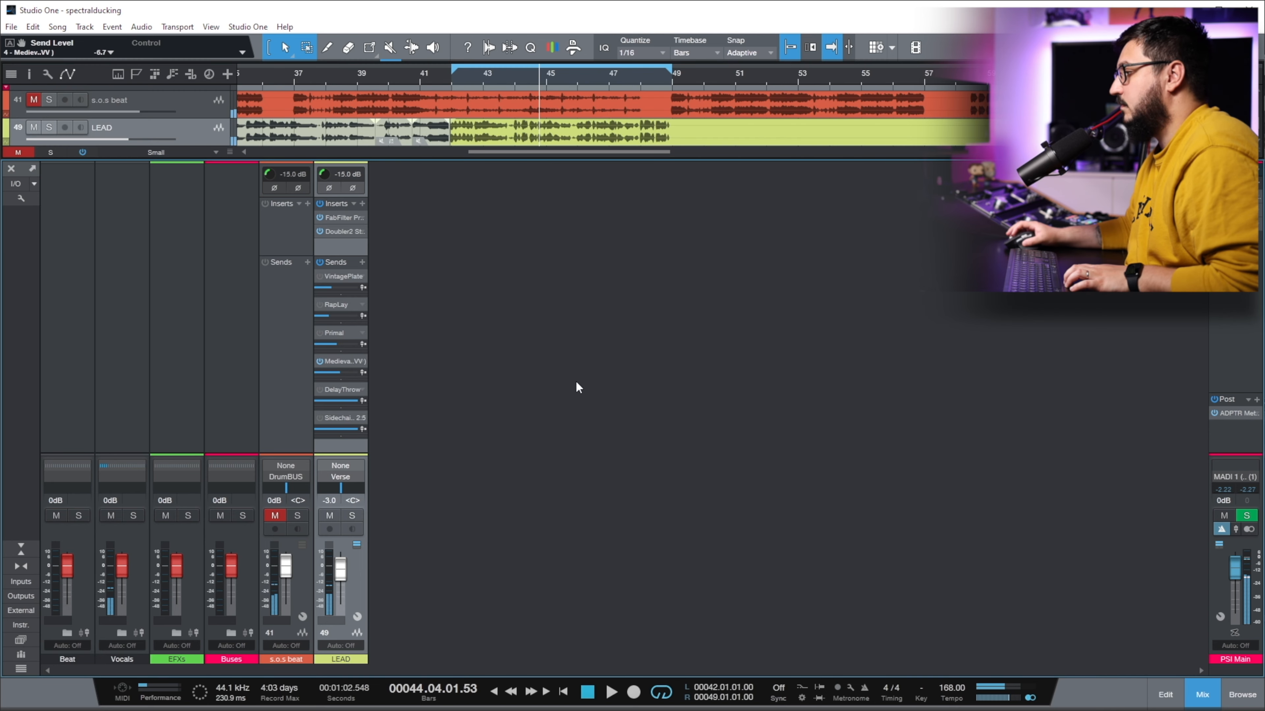
# Open the Medieval reverb channel's effects and add Trackspacer after FabFilter Pro-Q 3.
pyautogui.doubleClick(347, 362)
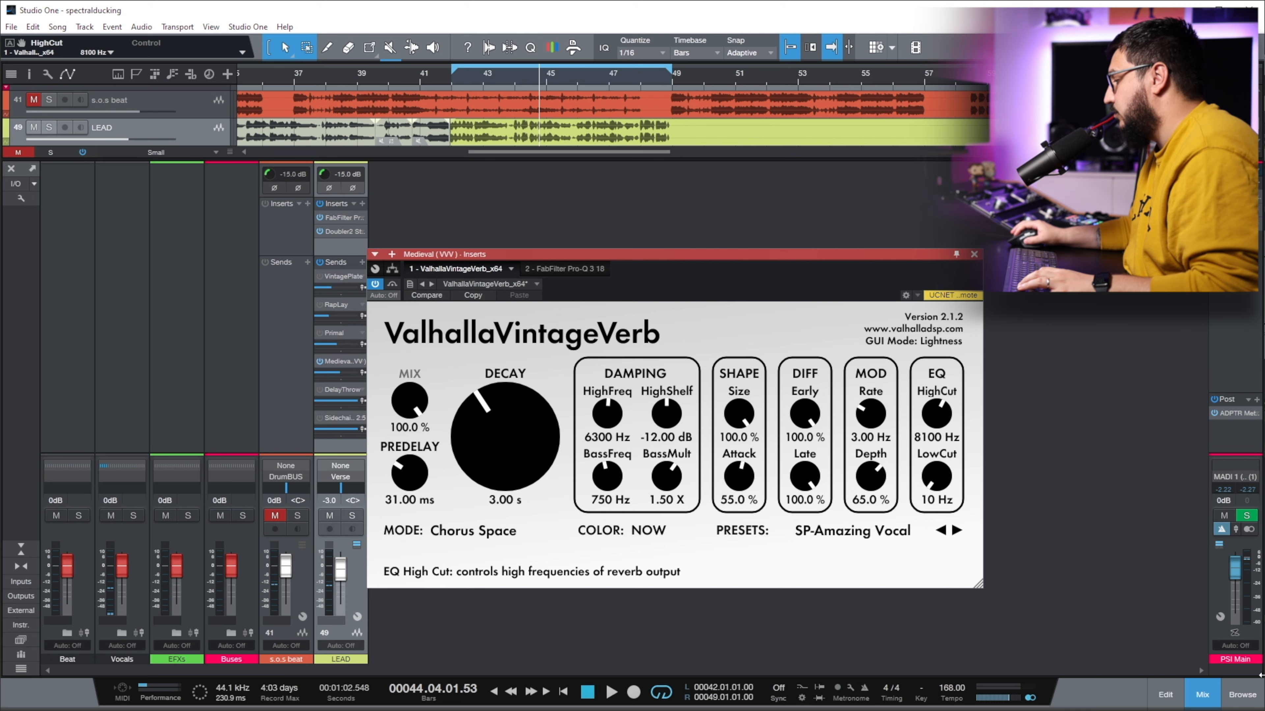
pyautogui.click(1242, 693)
pyautogui.moveTo(1096, 478); pyautogui.dragTo(625, 275)
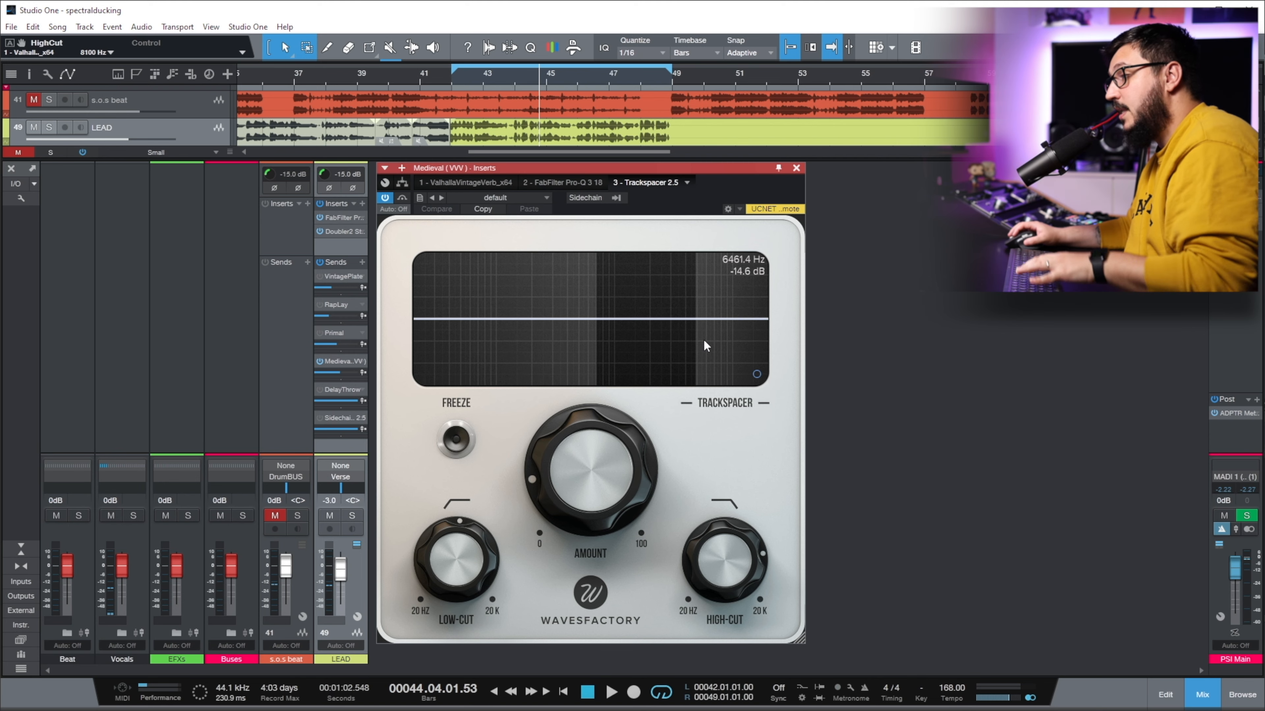
# Set the reverb Trackspacer's high-cut to about 666 Hz and feed its sidechain from the LEAD track.
pyautogui.click(757, 374)
pyautogui.scroll(-8, 645, 550)
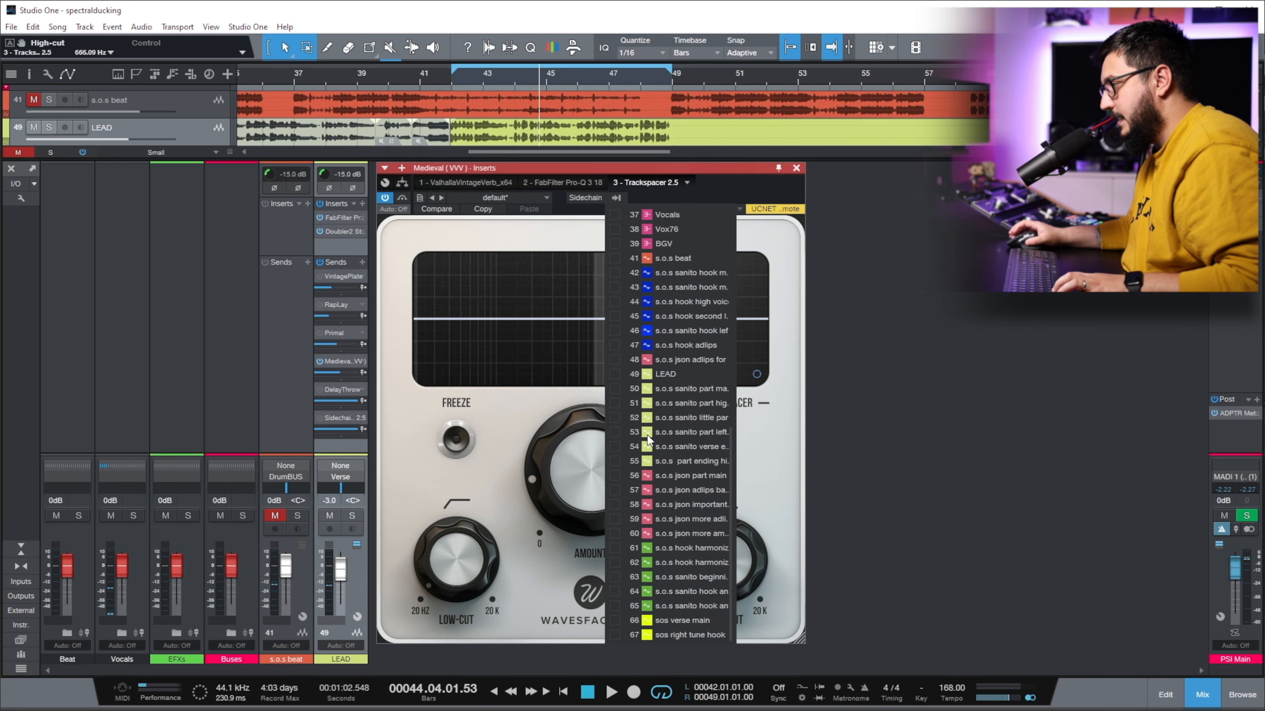
pyautogui.click(620, 376)
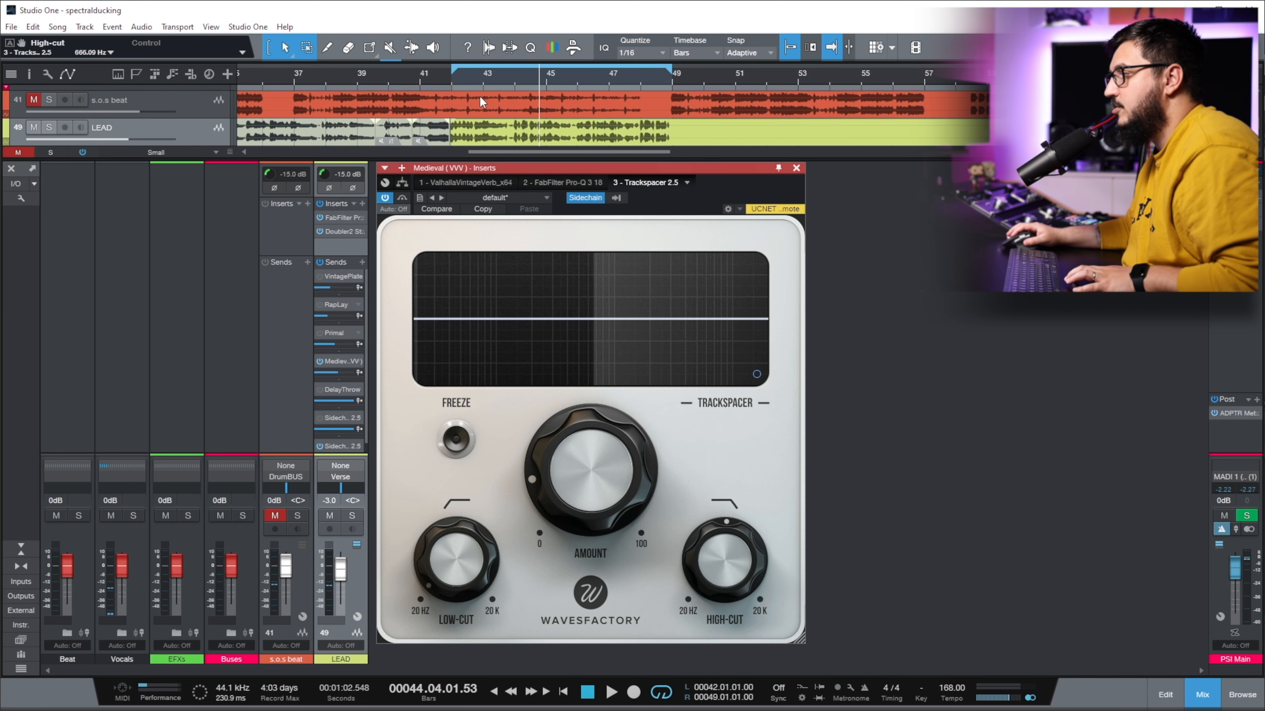
# Play from bar 42, set Trackspacer's low-cut to 20 Hz, and raise its amount to 100%.
pyautogui.click(450, 77)
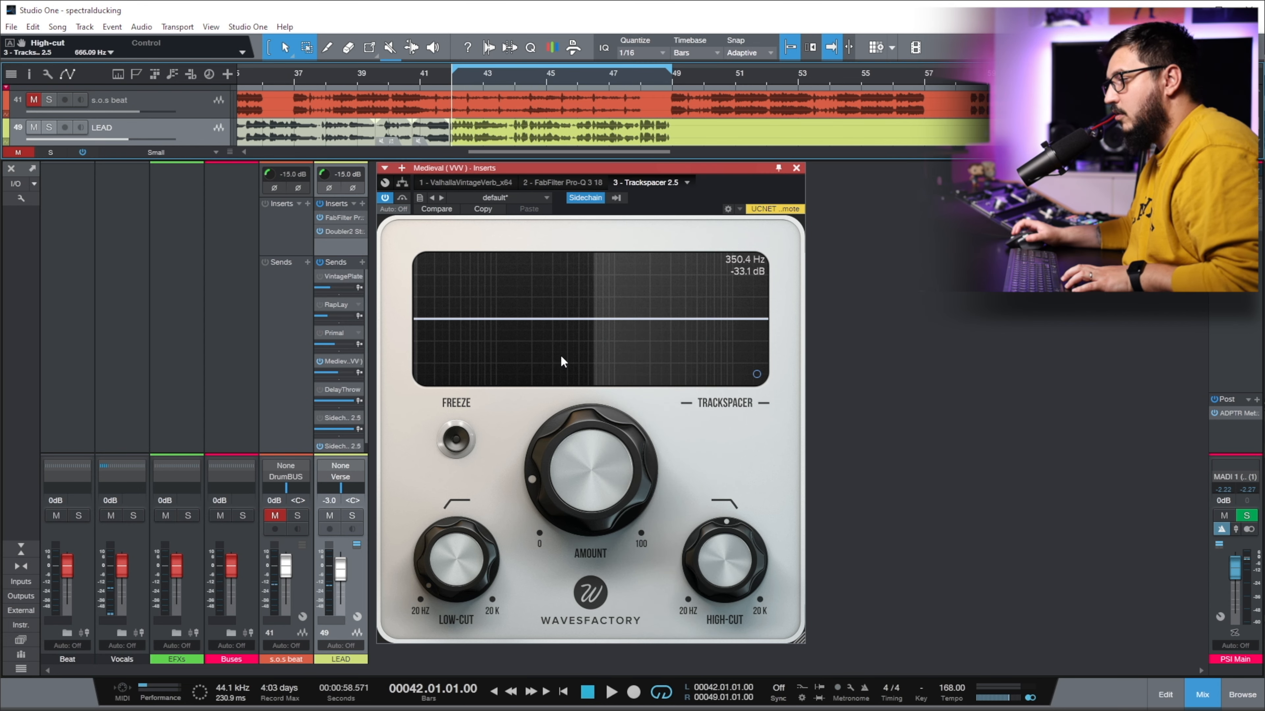
pyautogui.press('space')
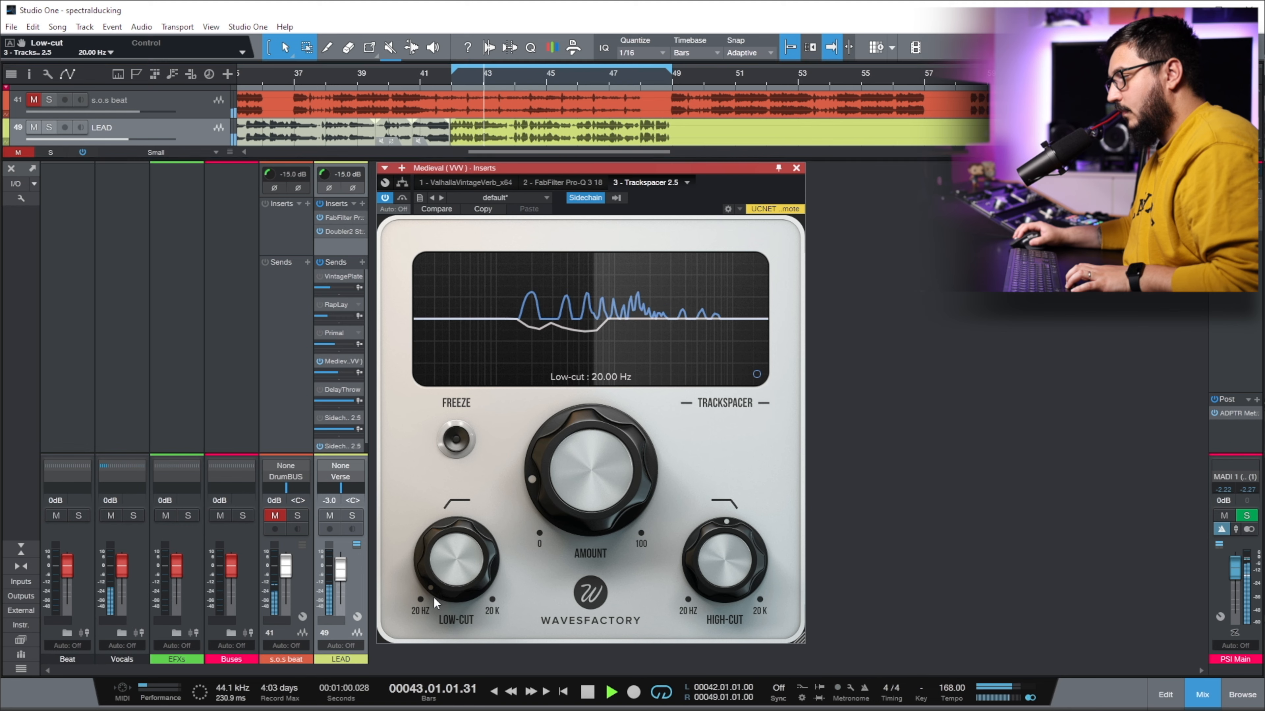
pyautogui.moveTo(597, 522); pyautogui.dragTo(591, 194)
pyautogui.moveTo(588, 492); pyautogui.dragTo(612, 488)
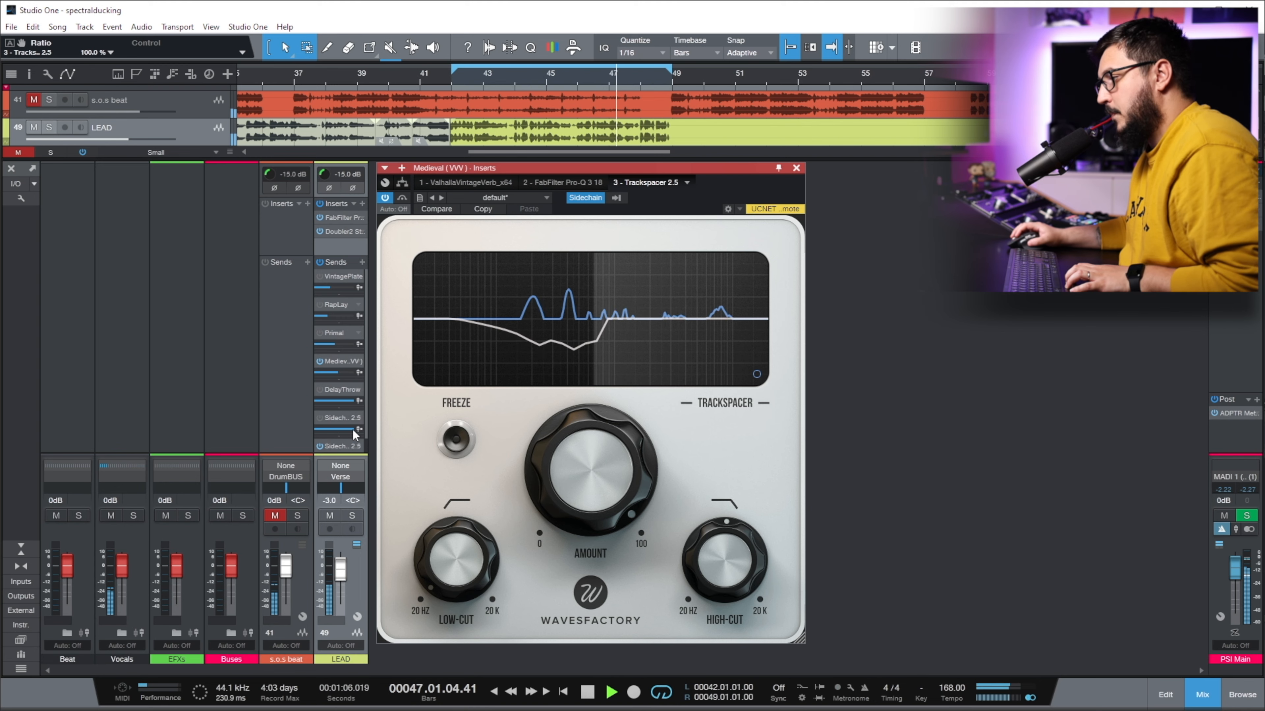
# Raise LEAD's send level to the reverb's Trackspacer sidechain to +10 dB.
pyautogui.scroll(-1, 343, 447)
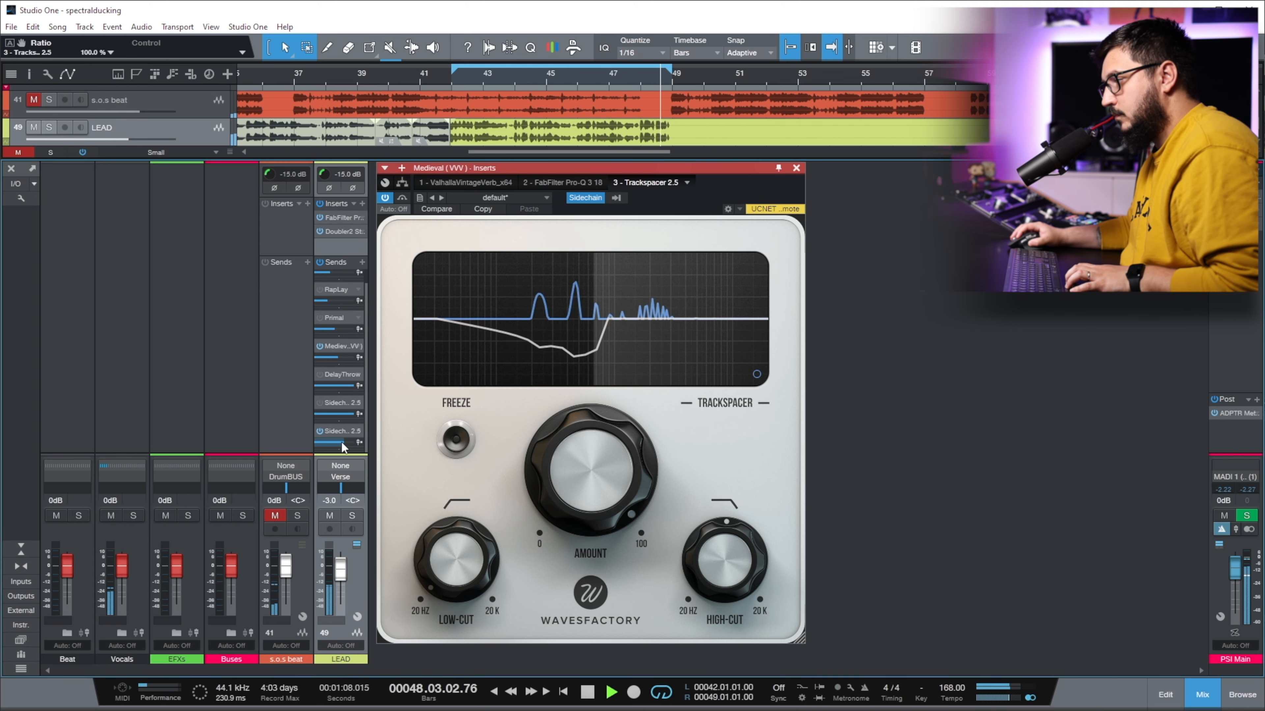
pyautogui.moveTo(344, 255); pyautogui.dragTo(344, 235)
pyautogui.moveTo(527, 474)
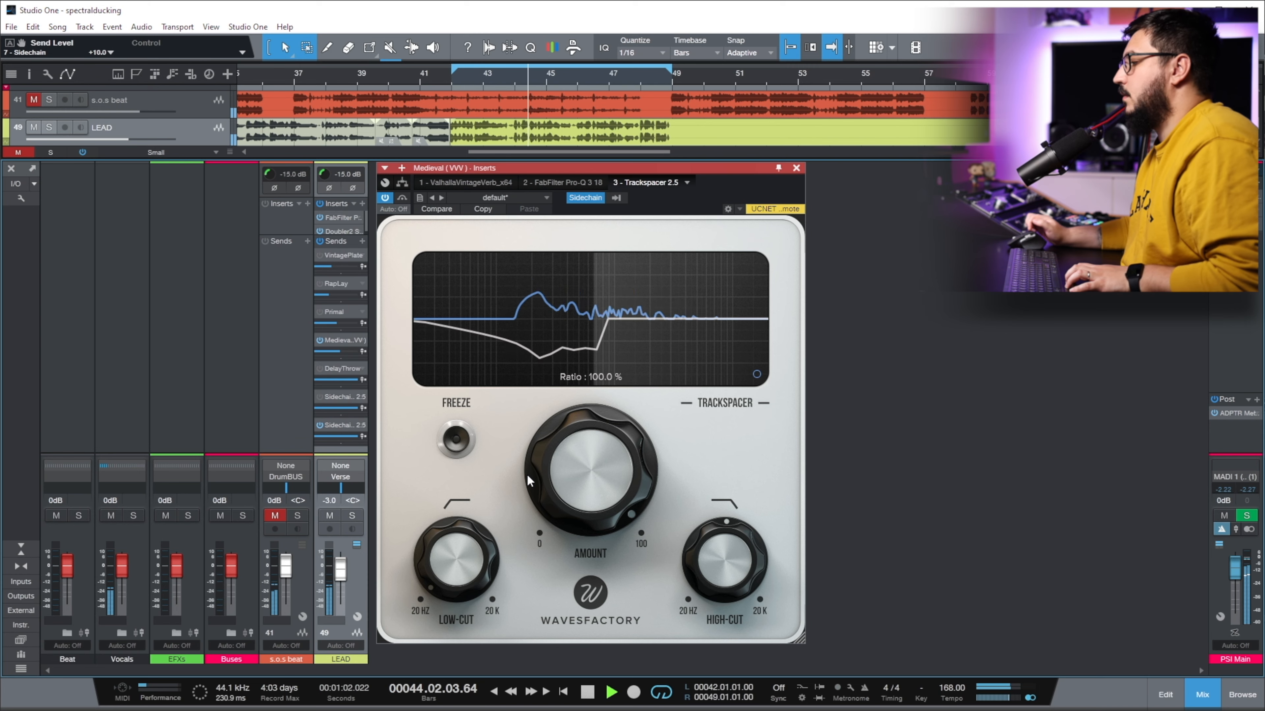
# Raise Trackspacer's high-cut to 1.06 kHz and audition the reverb tail by repeatedly stopping and restarting playback.
pyautogui.moveTo(713, 552)
pyautogui.mouseDown()
pyautogui.moveTo(722, 537)
pyautogui.moveTo(716, 559)
pyautogui.mouseUp()
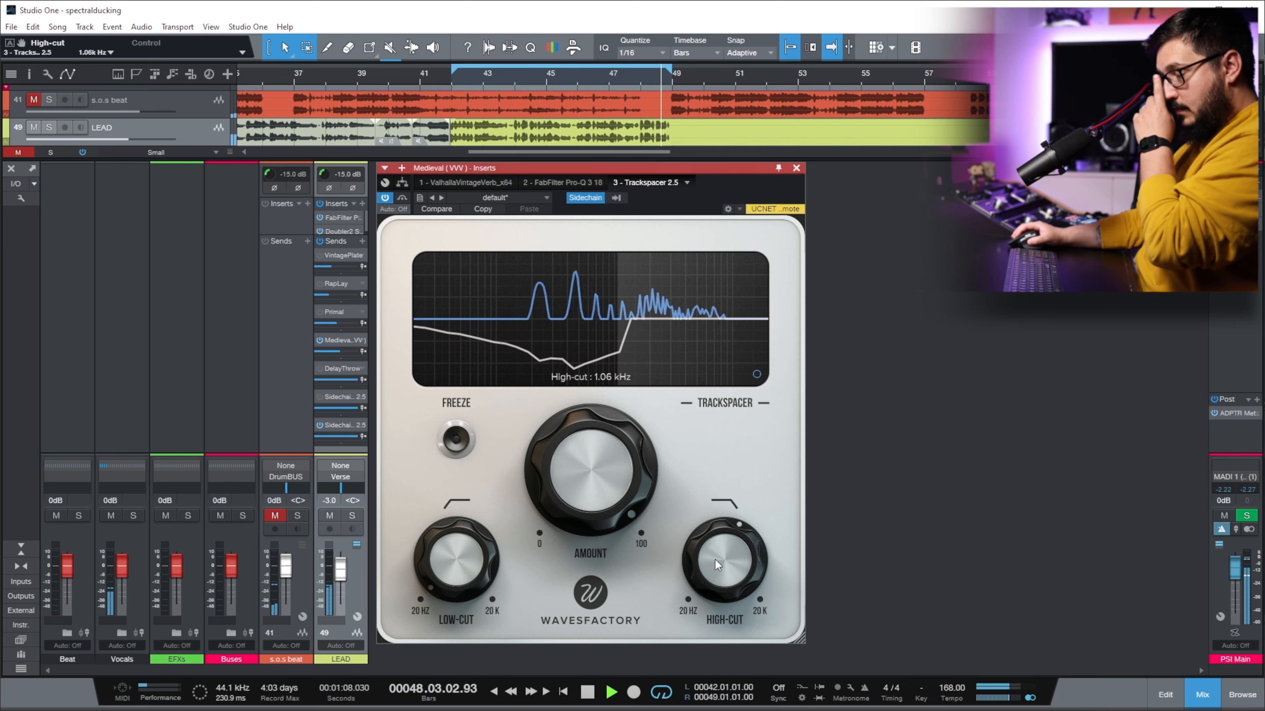
pyautogui.moveTo(652, 444)
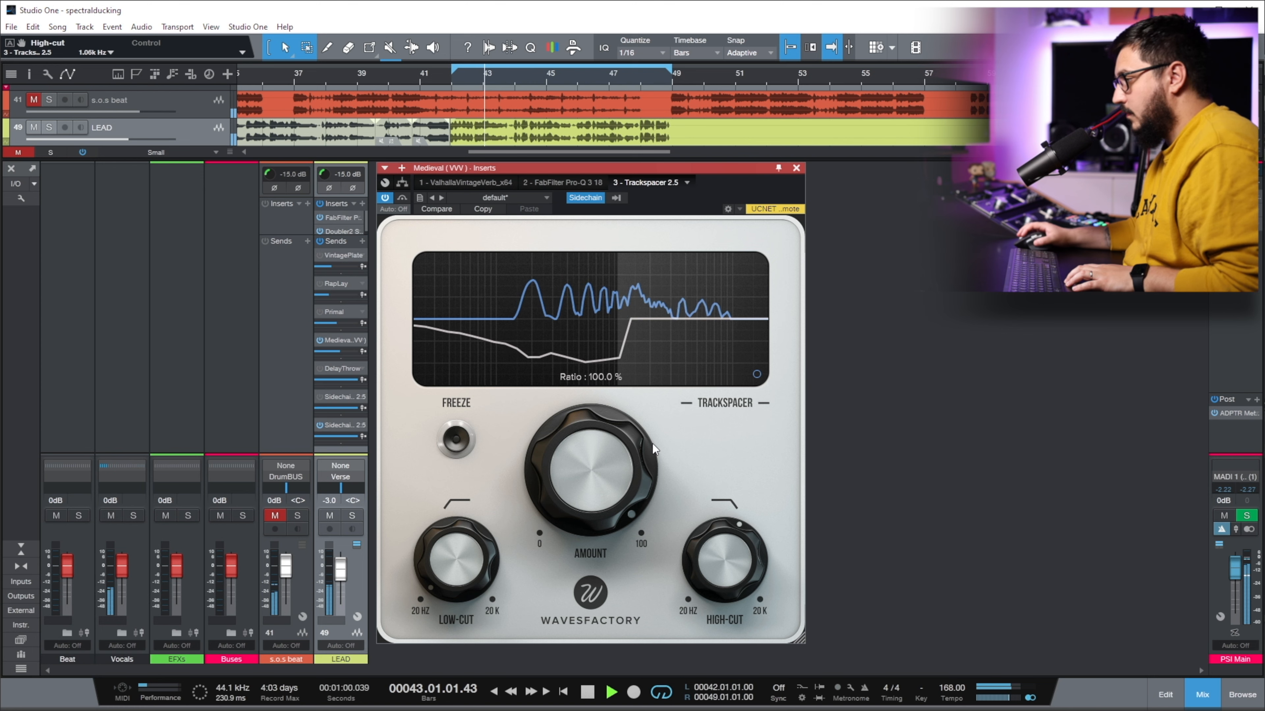
pyautogui.press('space')
pyautogui.press('space')
pyautogui.press('space')
pyautogui.press('space')
pyautogui.press('space')
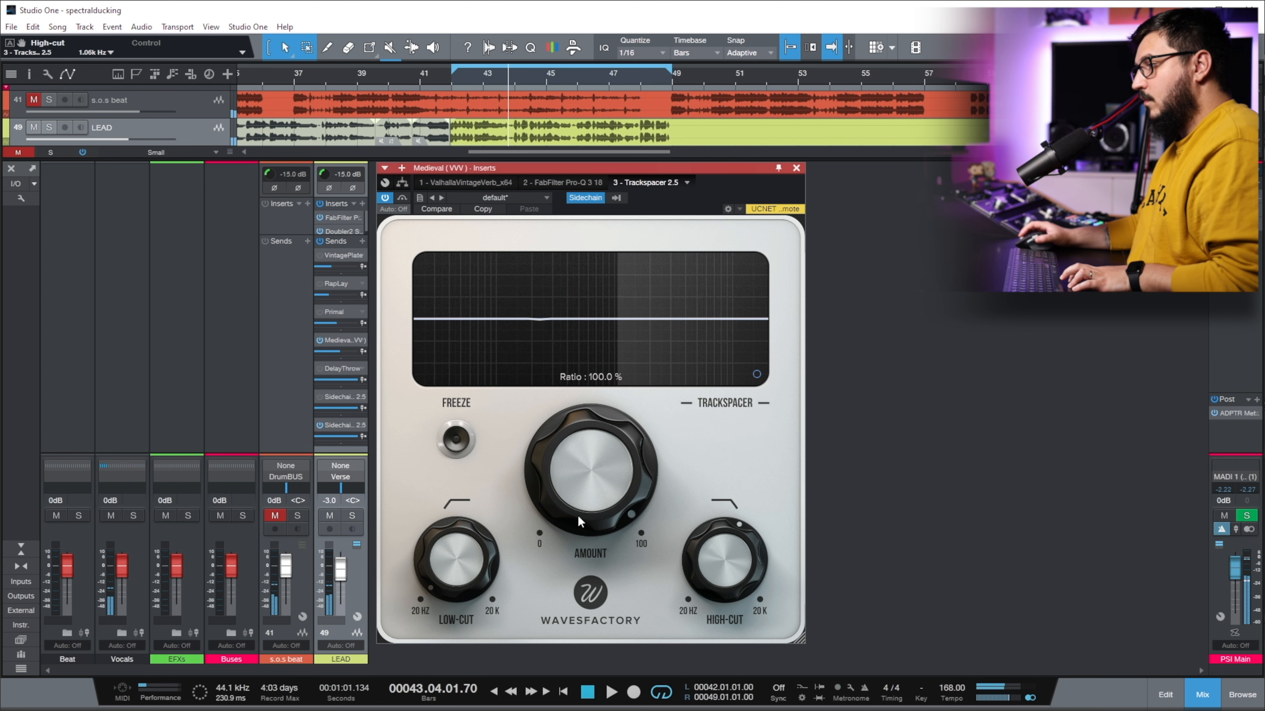
# Set the reverb Trackspacer's attack to 0.10 ms in the advanced settings and audition the result.
pyautogui.click(756, 374)
pyautogui.moveTo(660, 343); pyautogui.dragTo(619, 355)
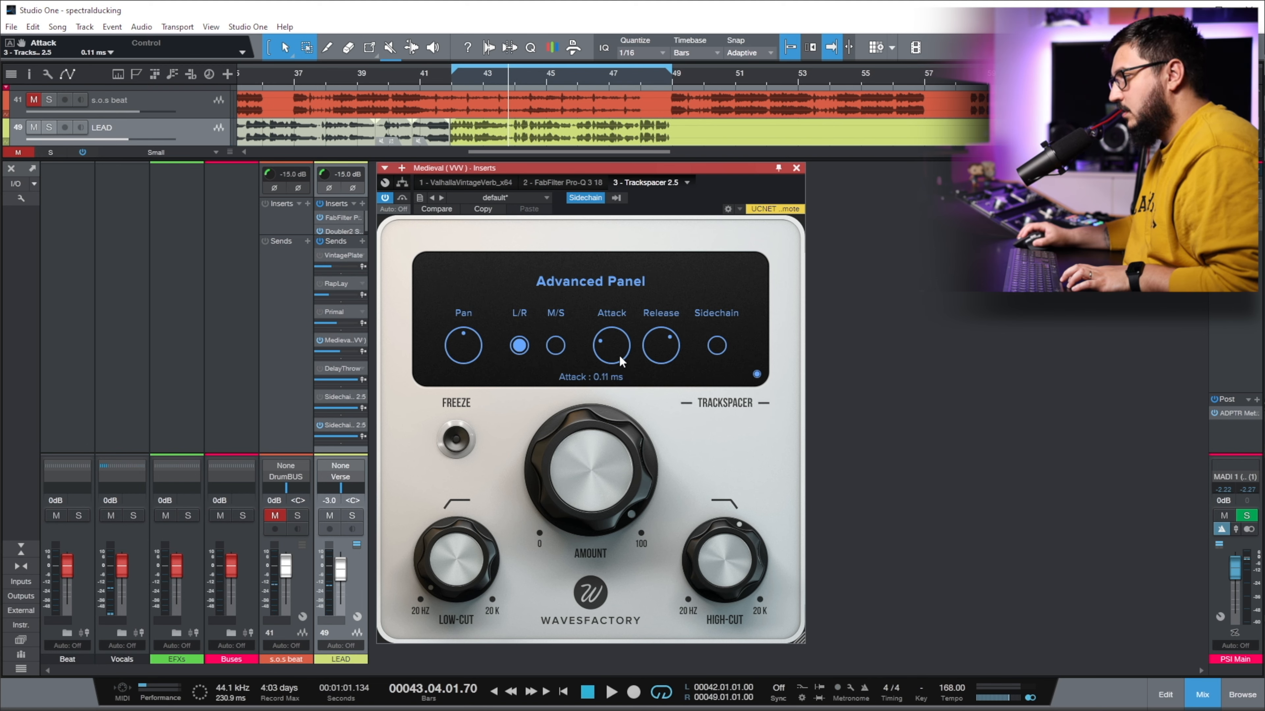
pyautogui.click(757, 374)
pyautogui.press('space')
pyautogui.press('space')
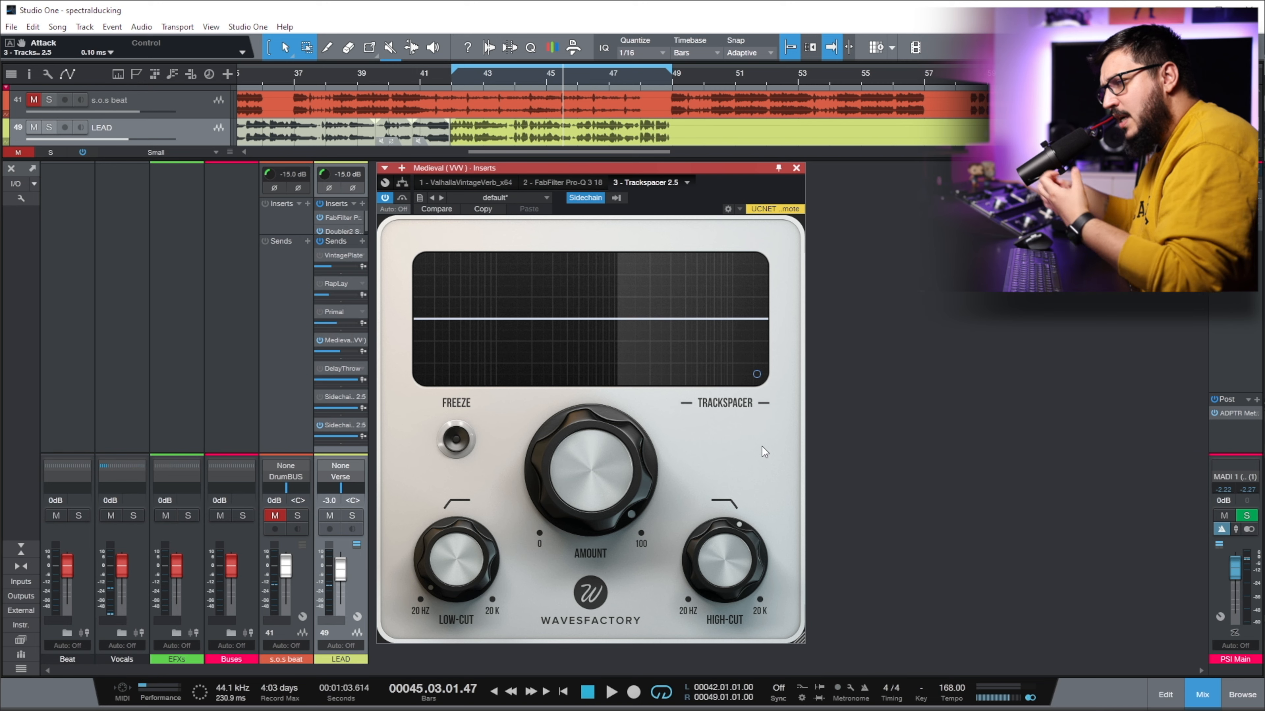
# Close the Medieval reverb's effects and remove both Trackspacer sidechain sends from the LEAD track.
pyautogui.click(796, 167)
pyautogui.click(364, 397)
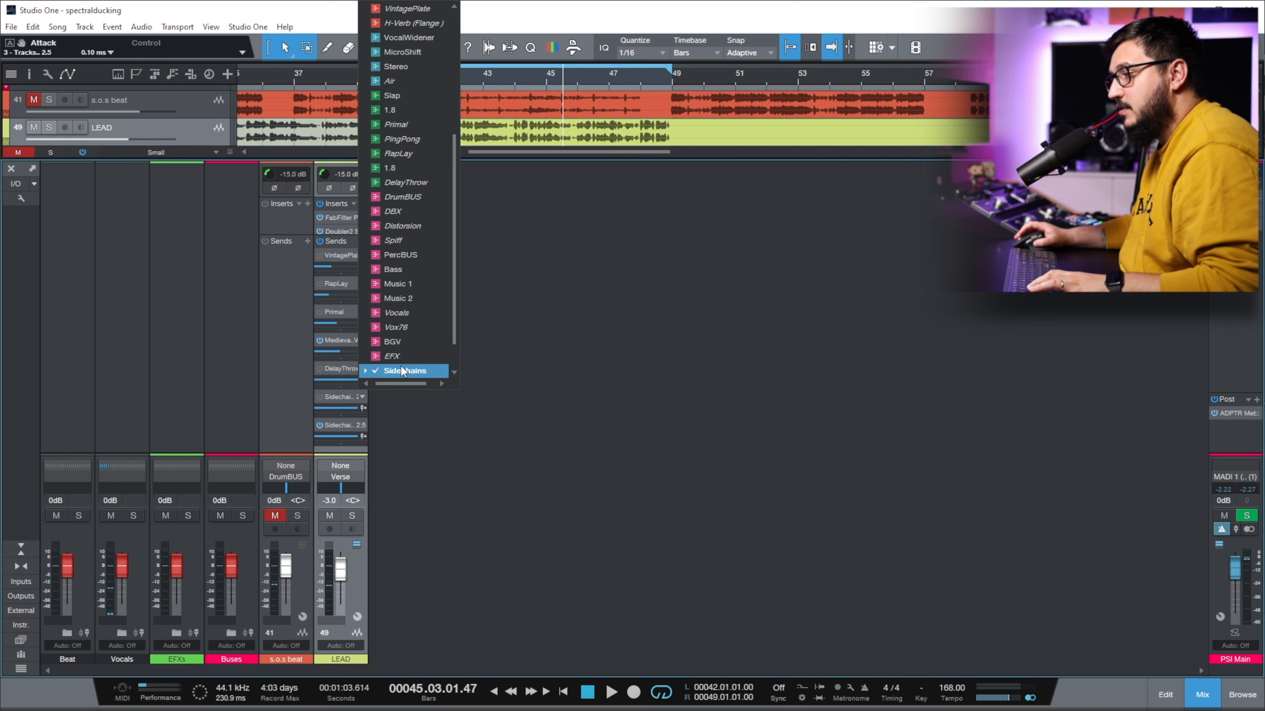
pyautogui.click(403, 369)
pyautogui.click(364, 398)
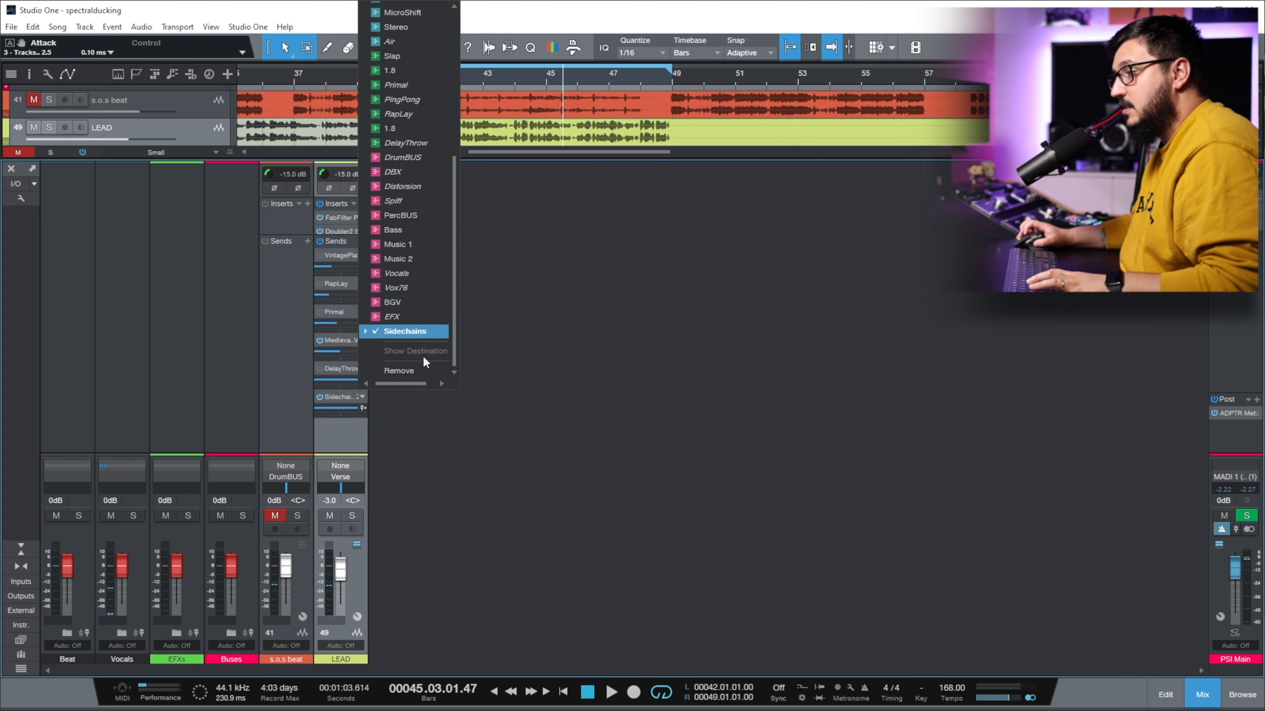
pyautogui.click(399, 372)
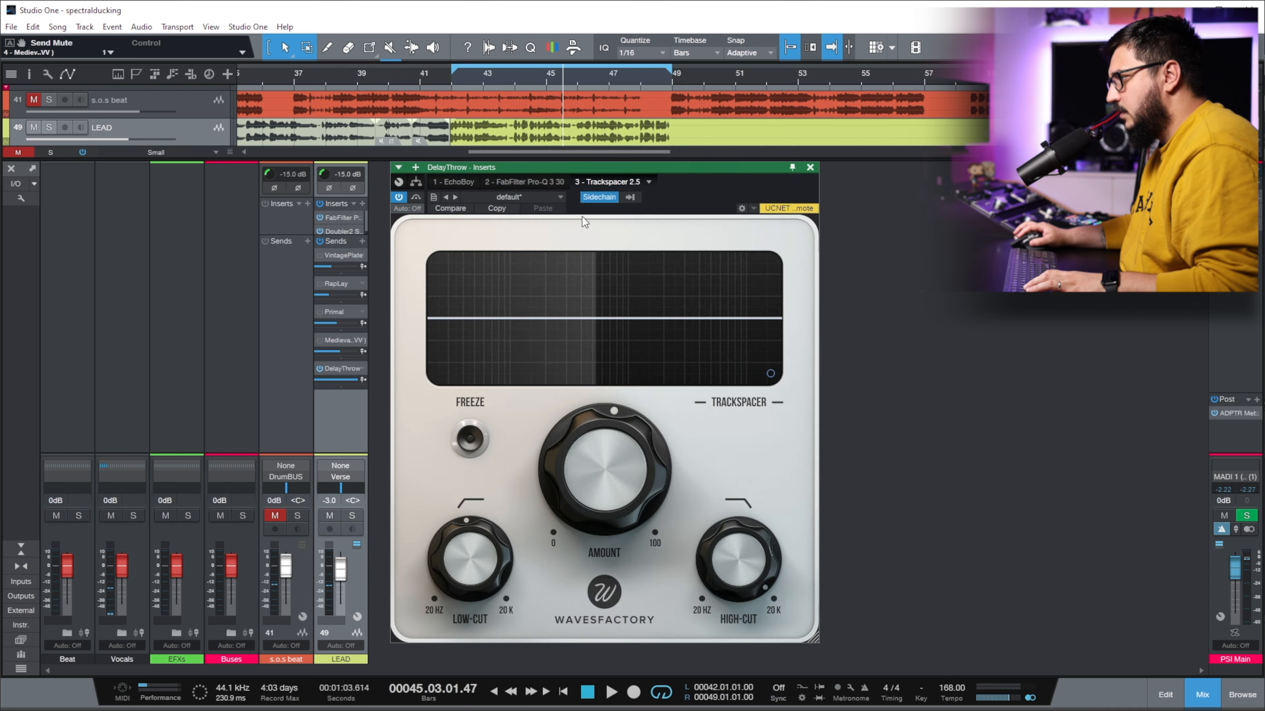
# In DelayThrow's FabFilter Pro-Q 3, add a dynamic high-shelf band at about 1732 Hz with a -8.54 dB range and -20 dB threshold.
pyautogui.click(582, 216)
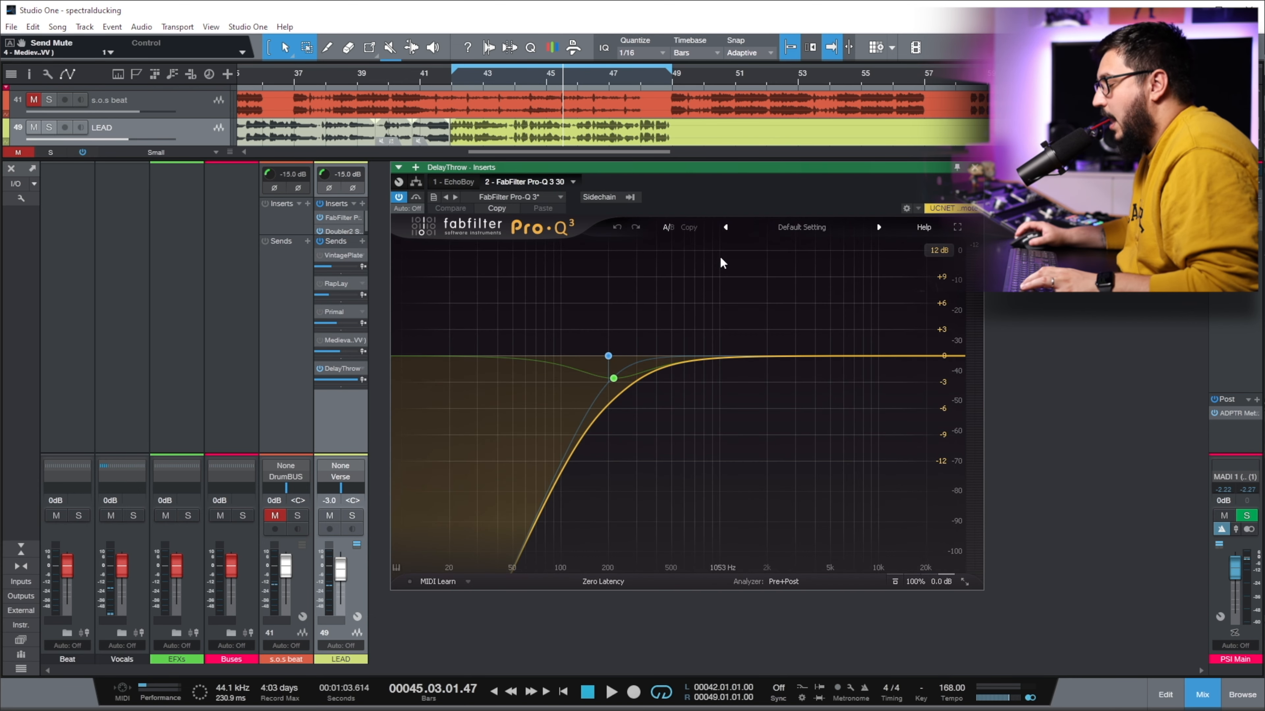
pyautogui.click(708, 168)
pyautogui.moveTo(707, 170); pyautogui.dragTo(704, 172)
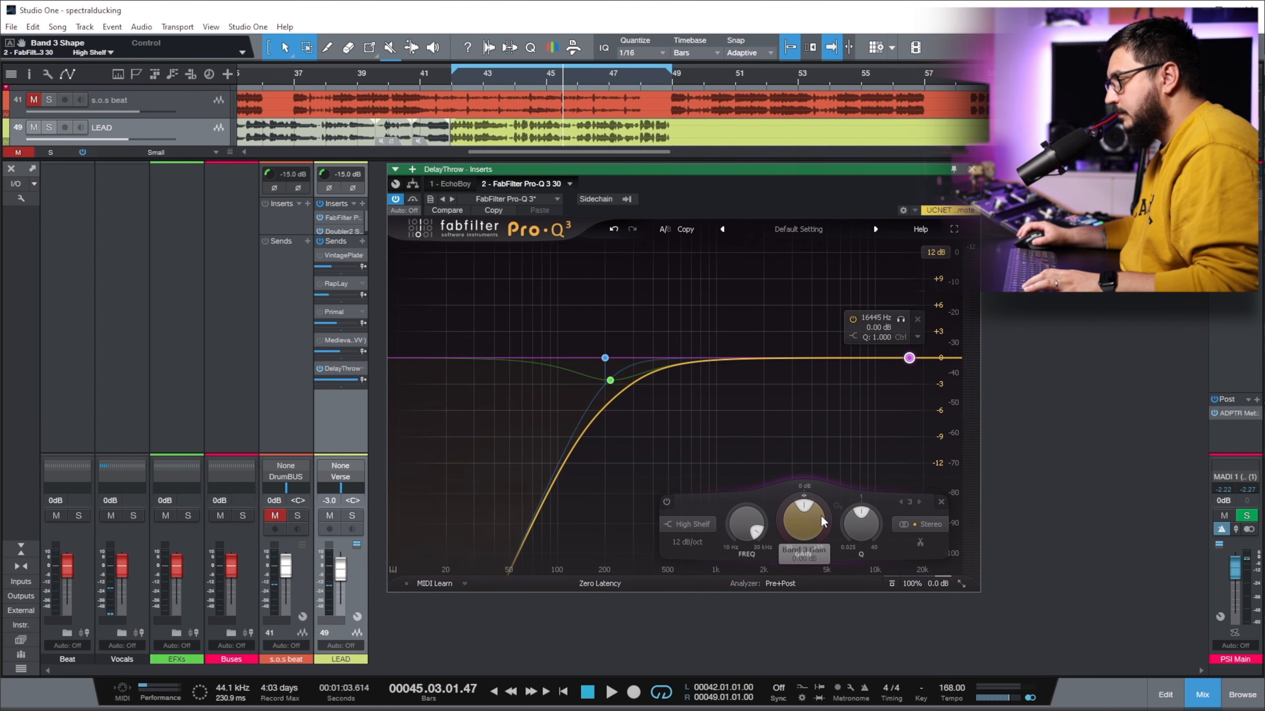
pyautogui.moveTo(779, 529); pyautogui.dragTo(750, 530)
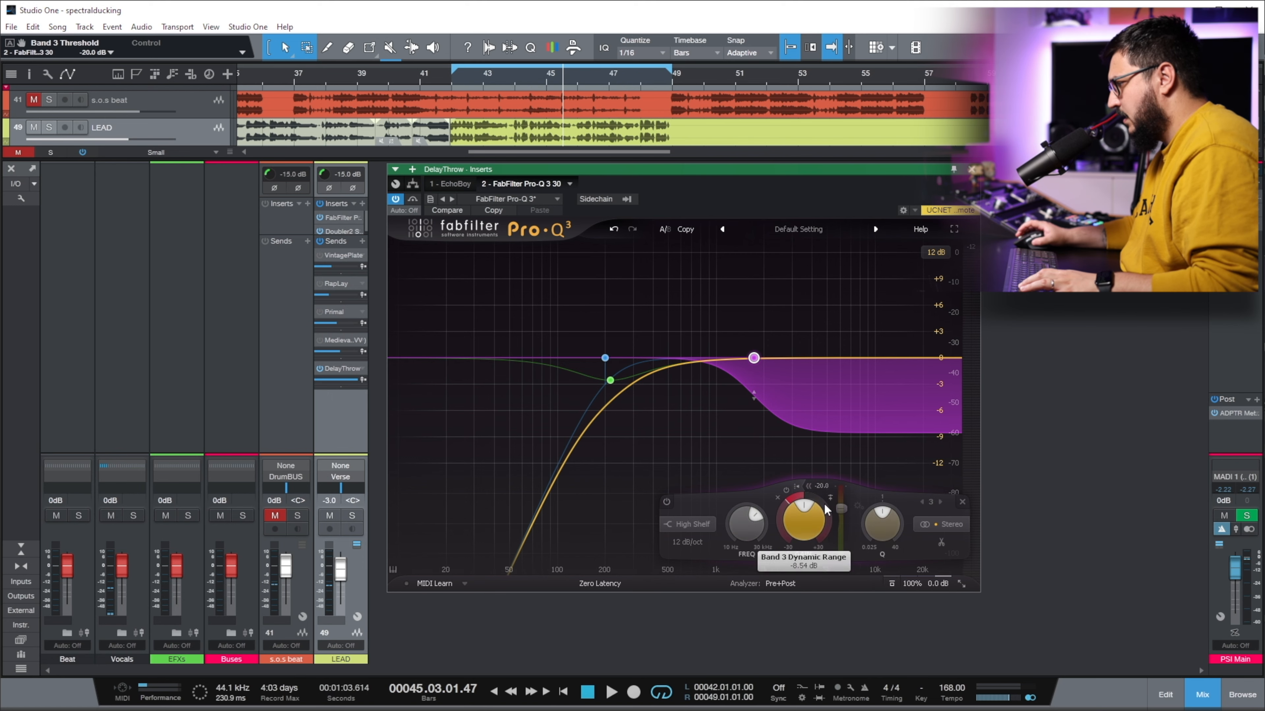
# Switch the dynamic shelf band to external sidechain and feed Pro-Q 3's sidechain from the LEAD track.
pyautogui.click(803, 488)
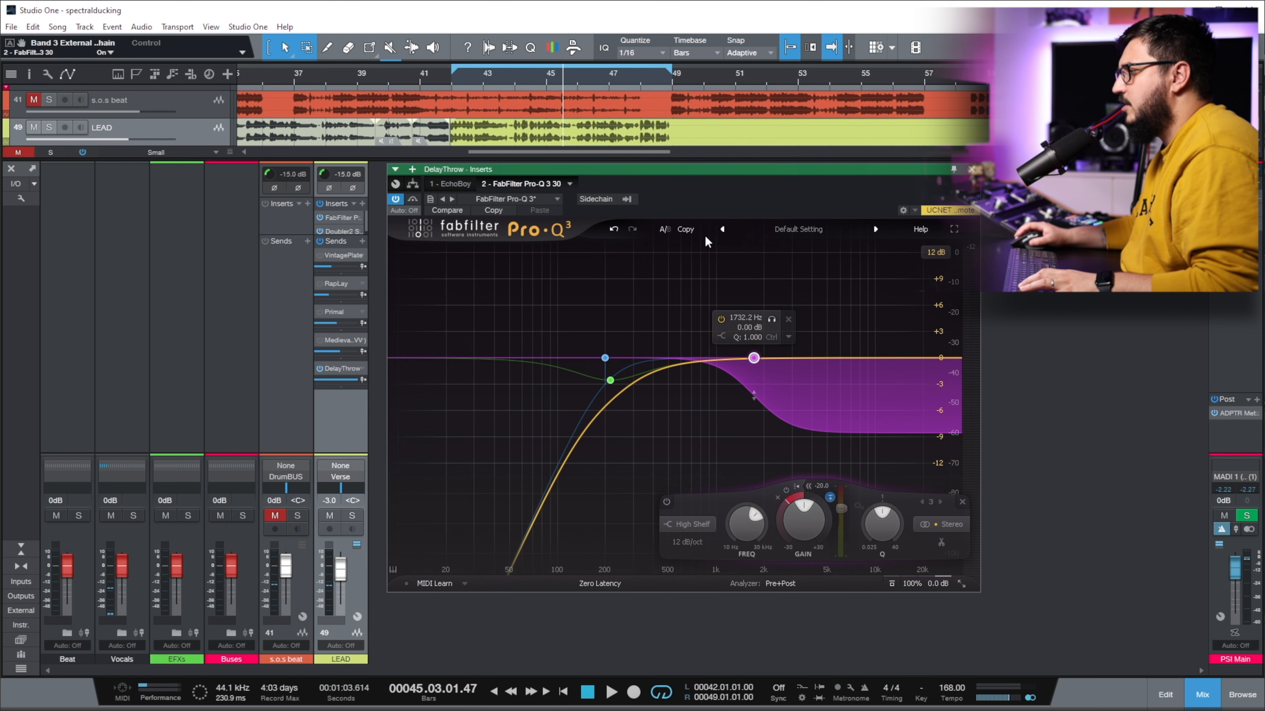
pyautogui.click(626, 199)
pyautogui.scroll(-10, 697, 478)
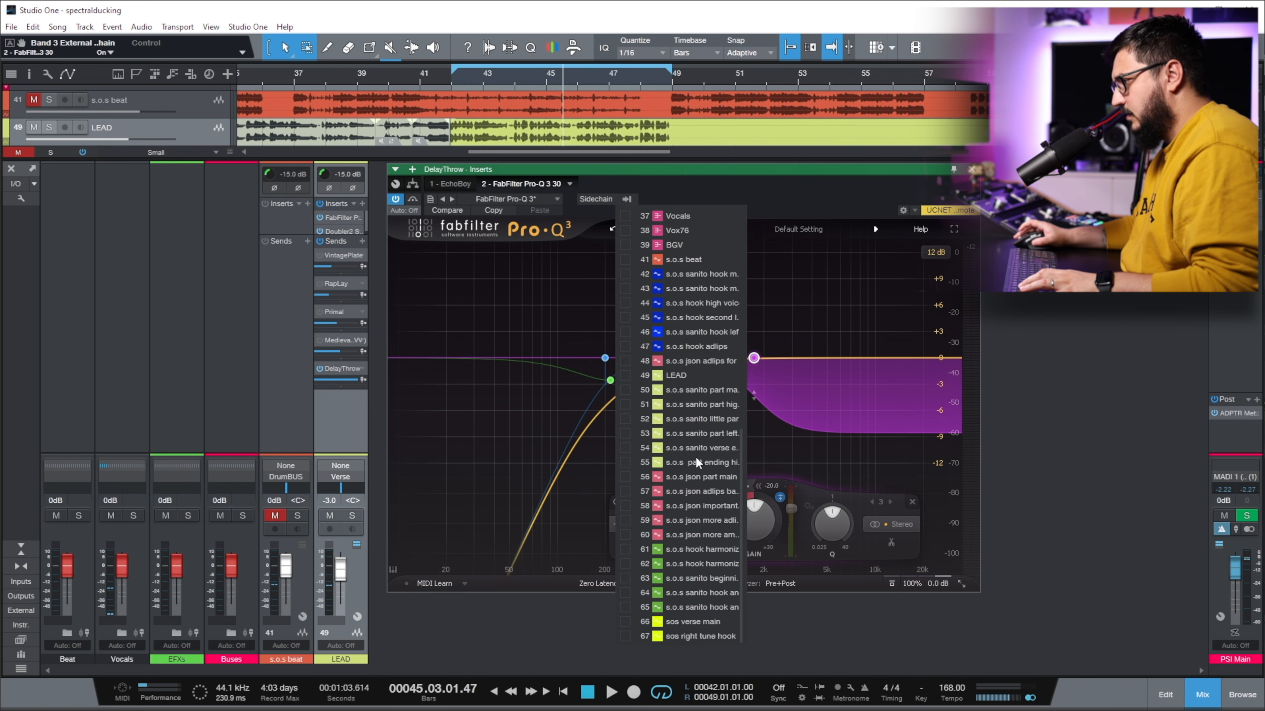
pyautogui.click(667, 375)
# Play from bar 42 and set Pro-Q 3's dynamic high-shelf band to a -30 dB range and -54 dB threshold.
pyautogui.click(454, 89)
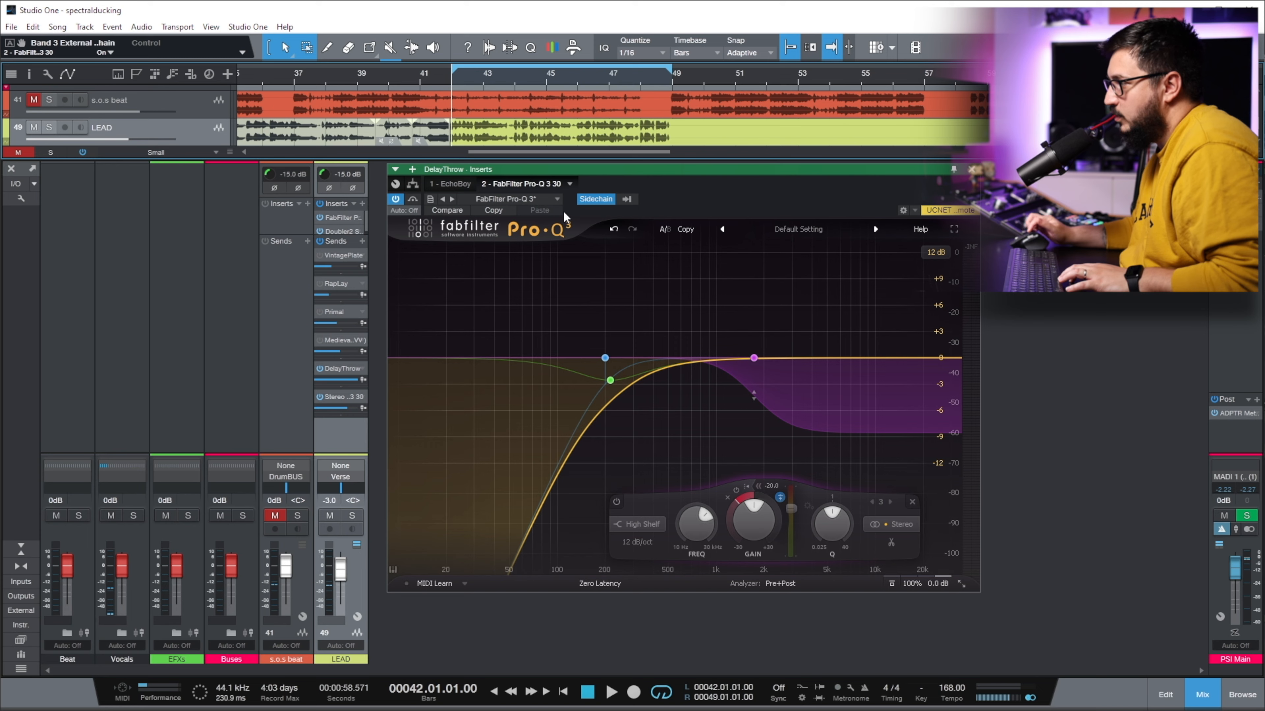
pyautogui.press('space')
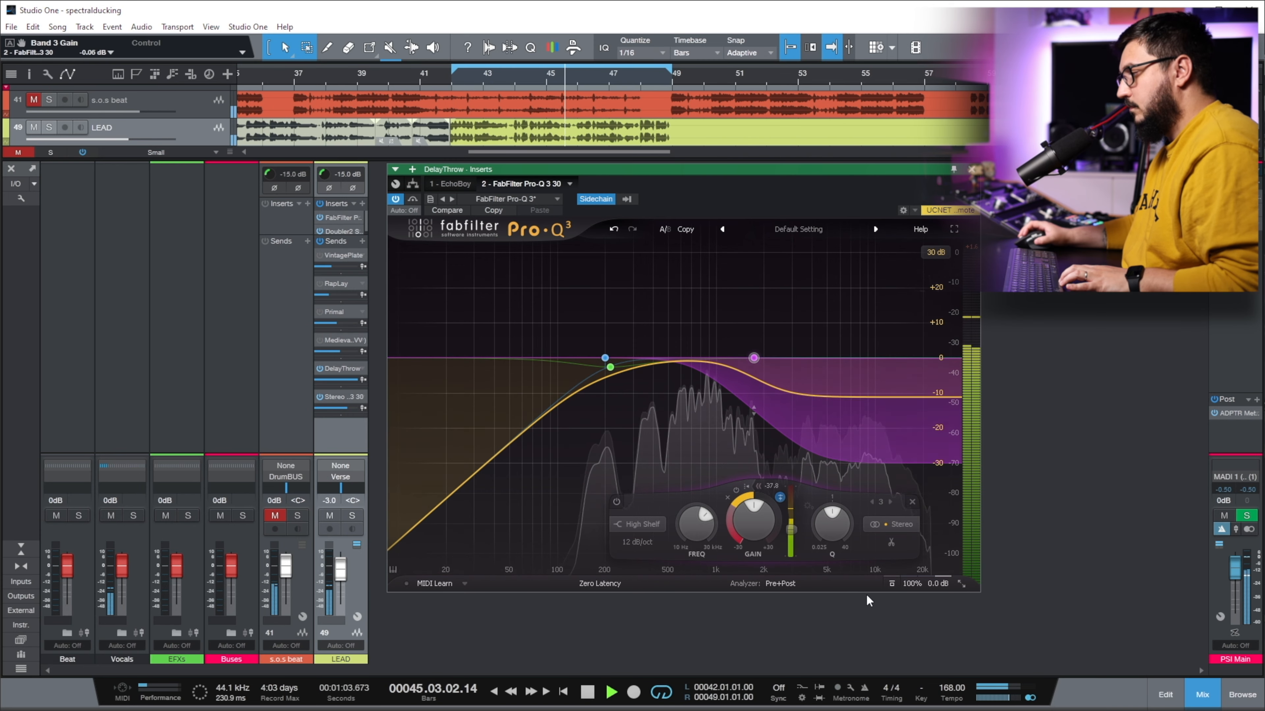
pyautogui.moveTo(792, 534); pyautogui.dragTo(792, 554)
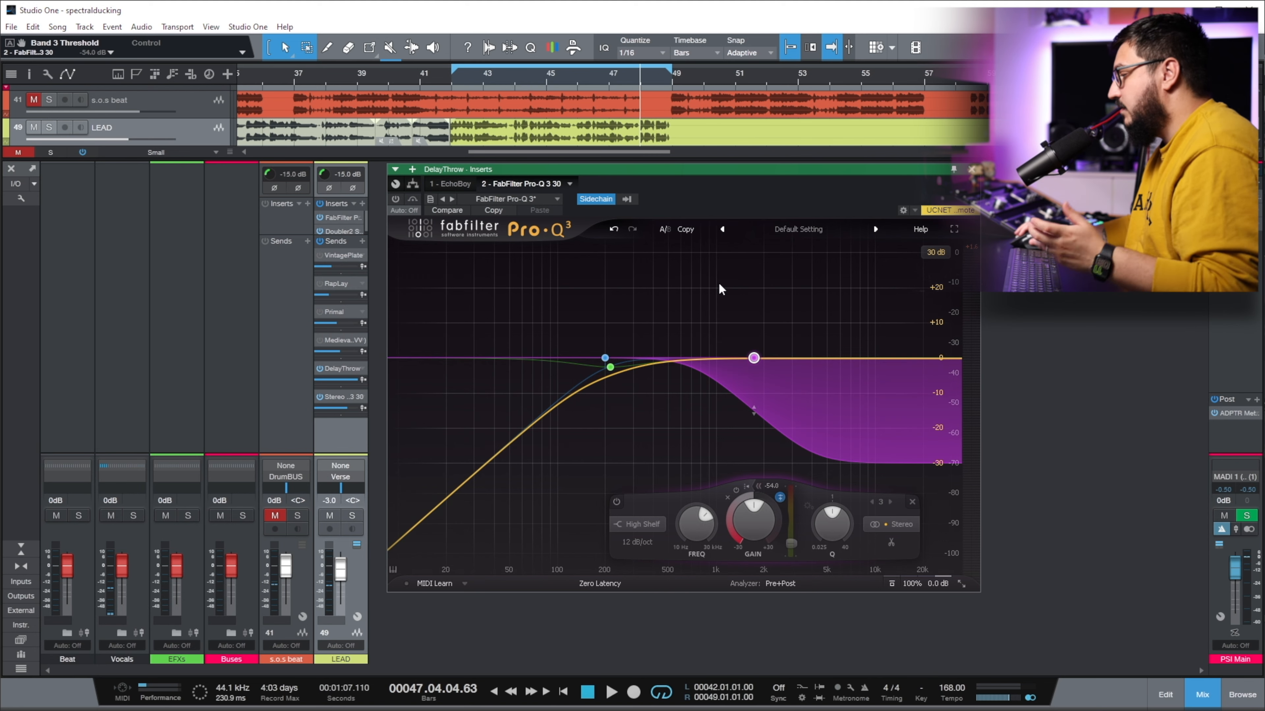
# Search the effects for "multi", insert Multiband Dynamics after Pro-Q 3 on DelayThrow, and feed its sidechain from the LEAD track.
pyautogui.click(1242, 695)
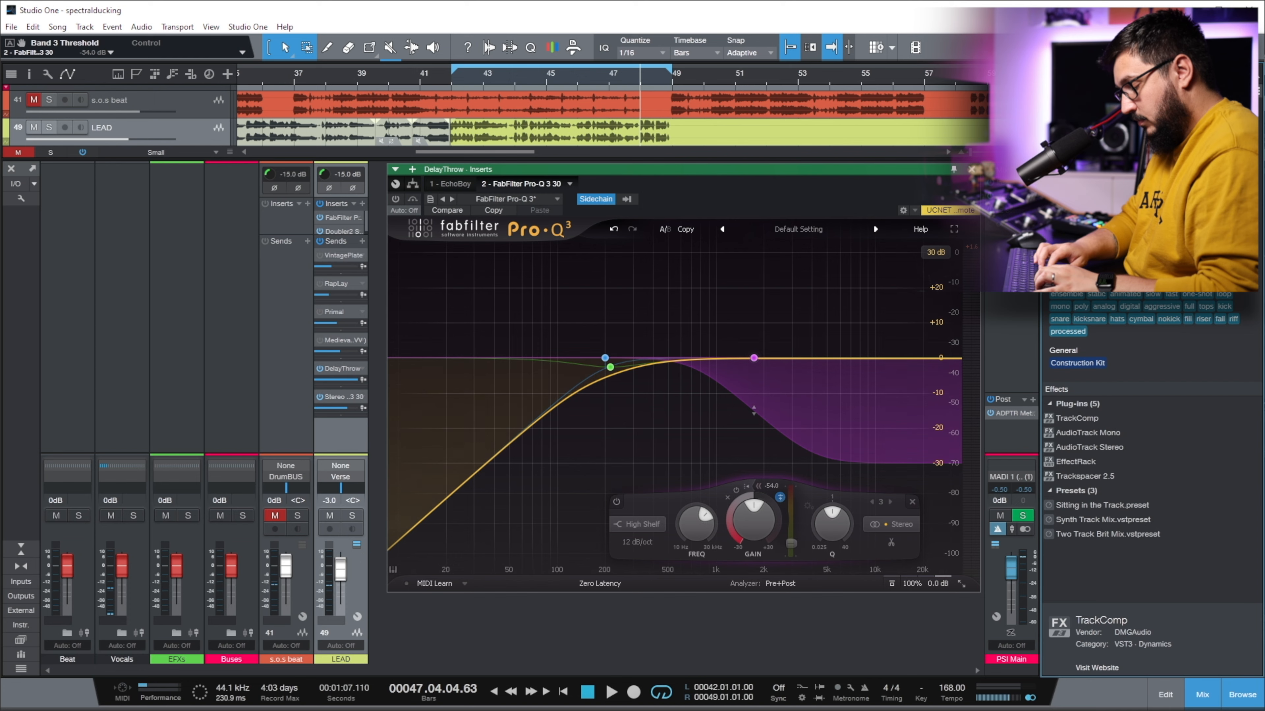
pyautogui.write('multi')
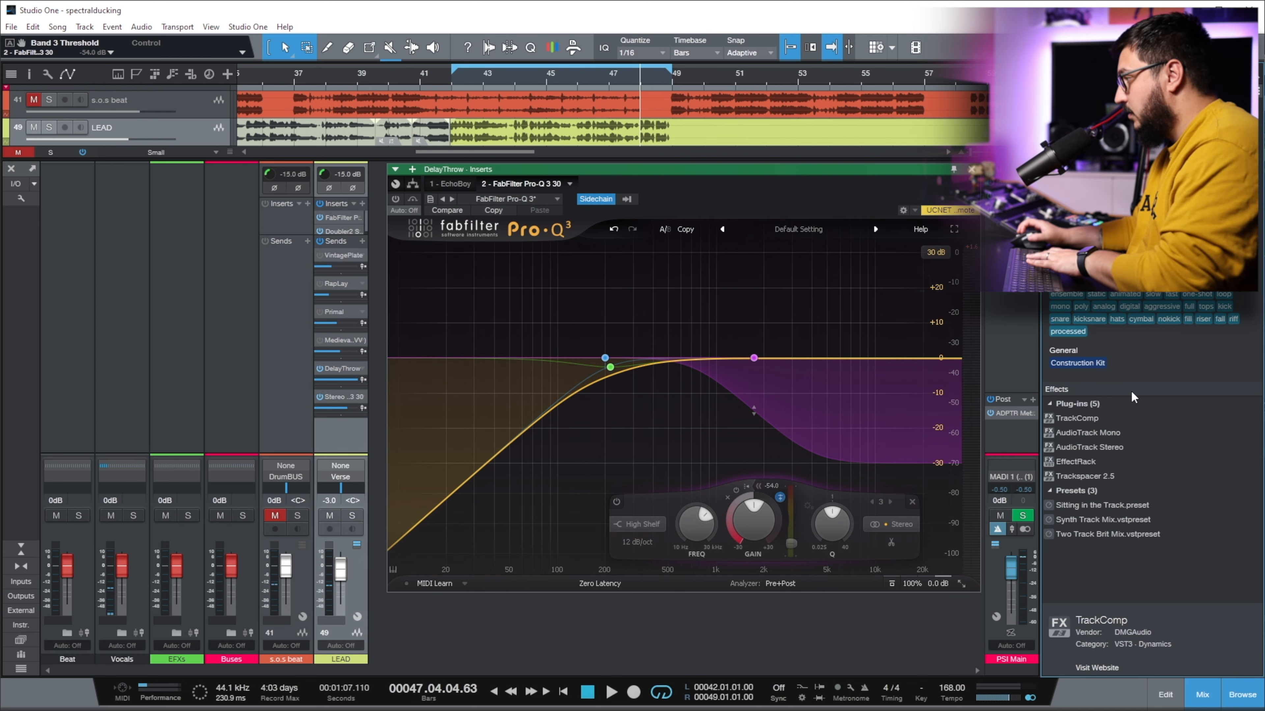
pyautogui.press('Return')
pyautogui.scroll(-5, 1109, 423)
pyautogui.moveTo(1090, 564); pyautogui.dragTo(608, 187)
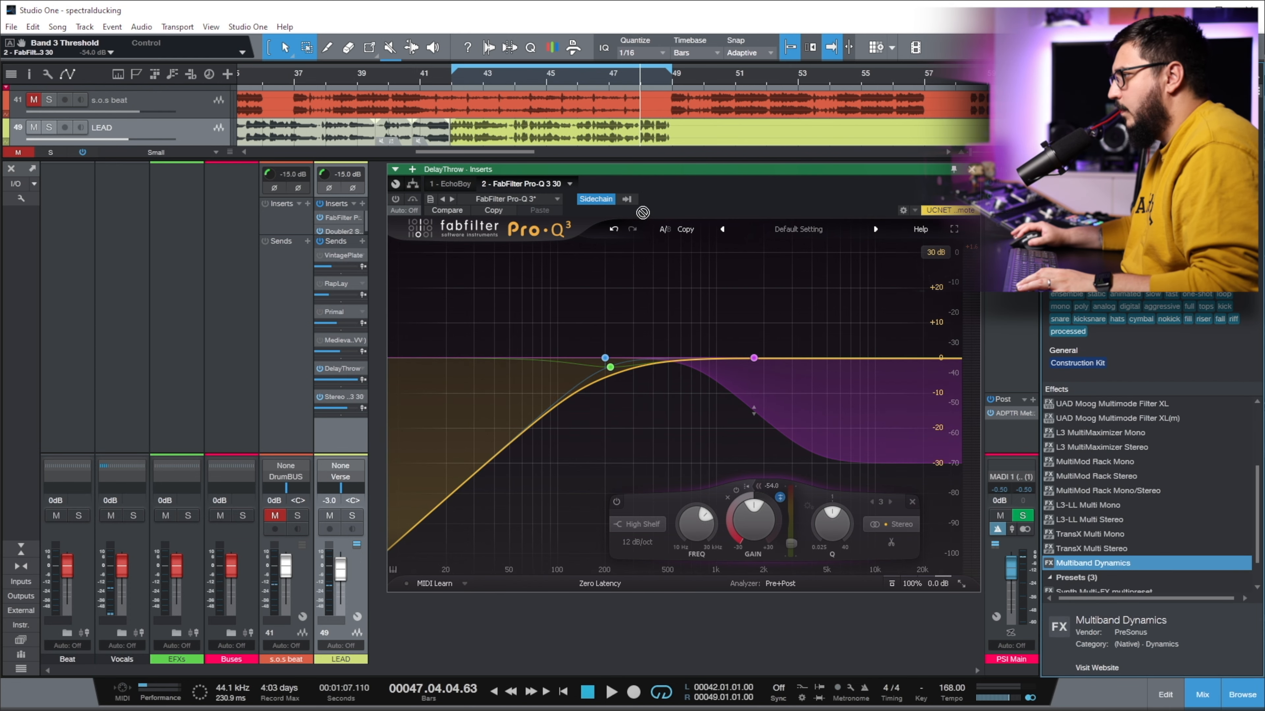
pyautogui.click(1239, 694)
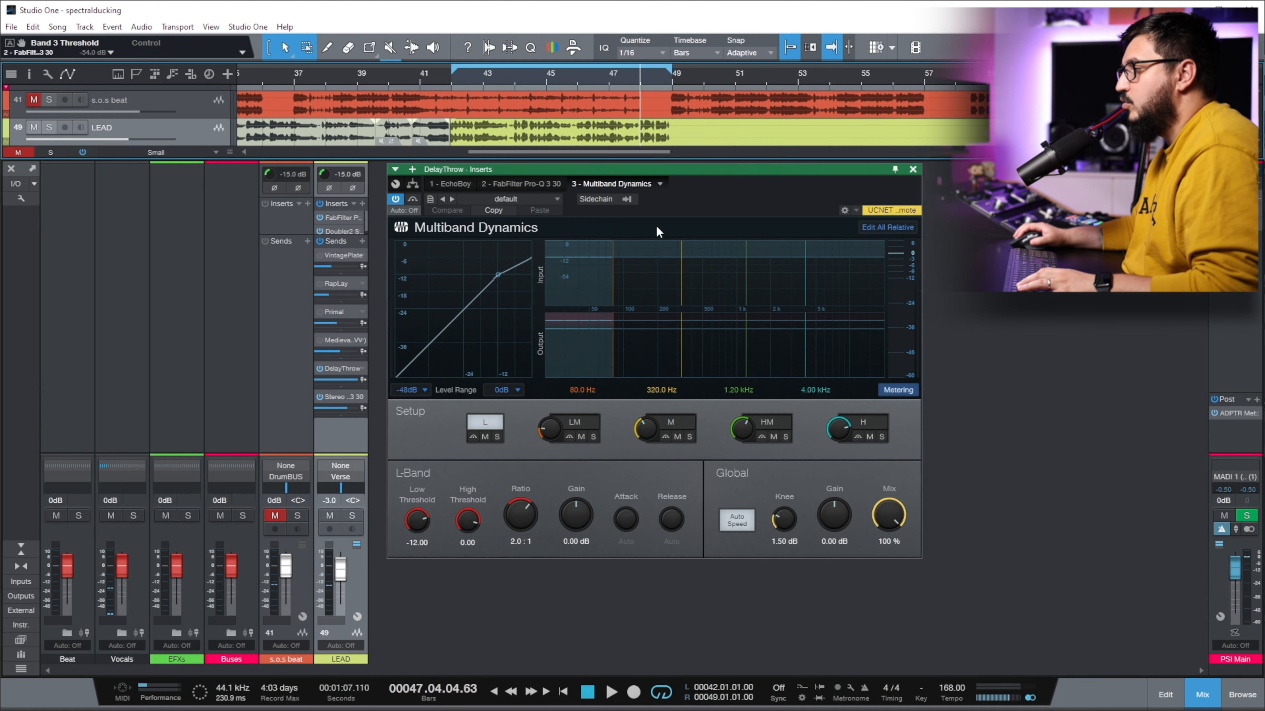
pyautogui.click(627, 199)
pyautogui.click(628, 373)
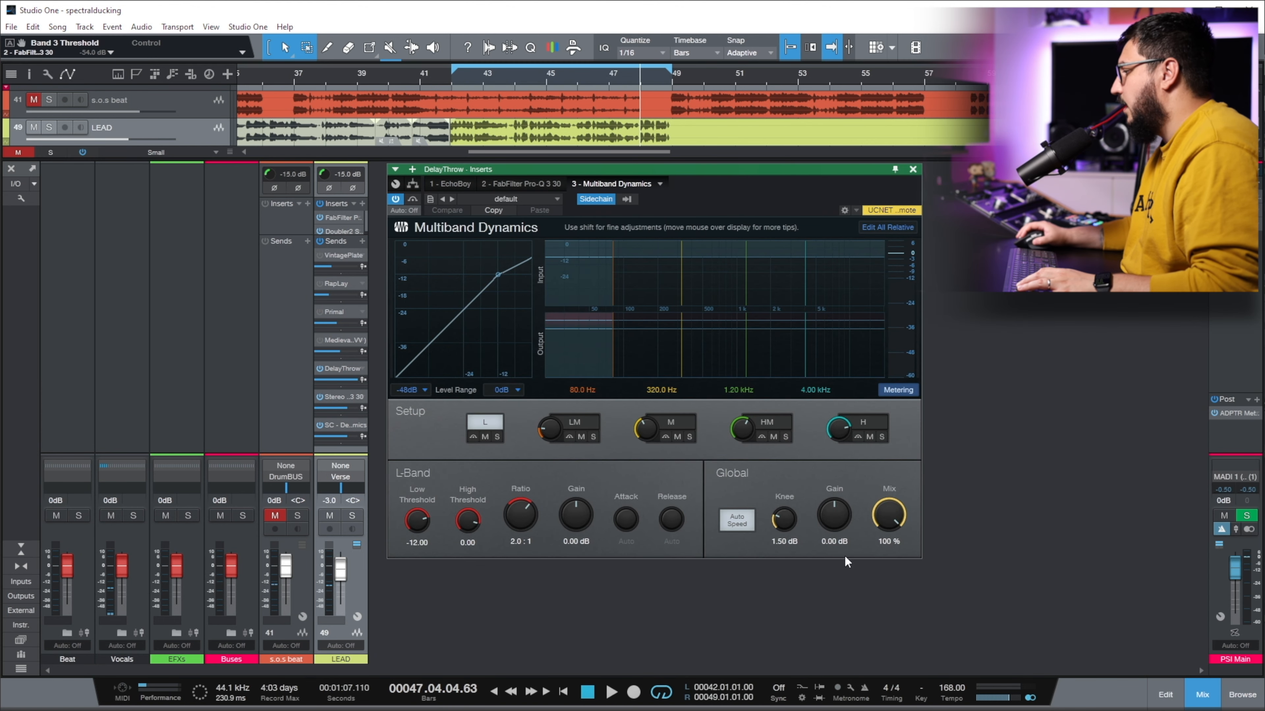
# Bypass the LM, M and HM bands in Multiband Dynamics and lower the H band's crossover to about 714 Hz.
pyautogui.click(569, 437)
pyautogui.click(665, 437)
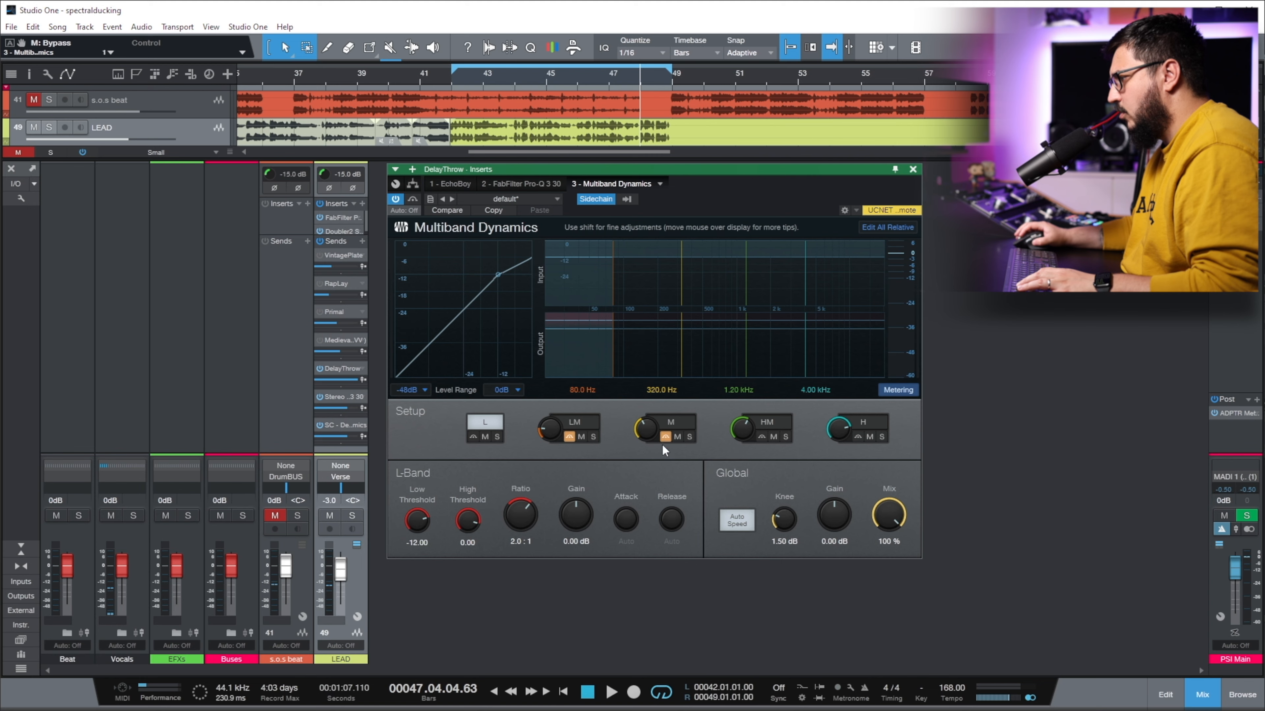
pyautogui.click(762, 437)
pyautogui.moveTo(839, 433)
pyautogui.mouseDown()
pyautogui.moveTo(835, 445)
pyautogui.moveTo(836, 434)
pyautogui.mouseUp()
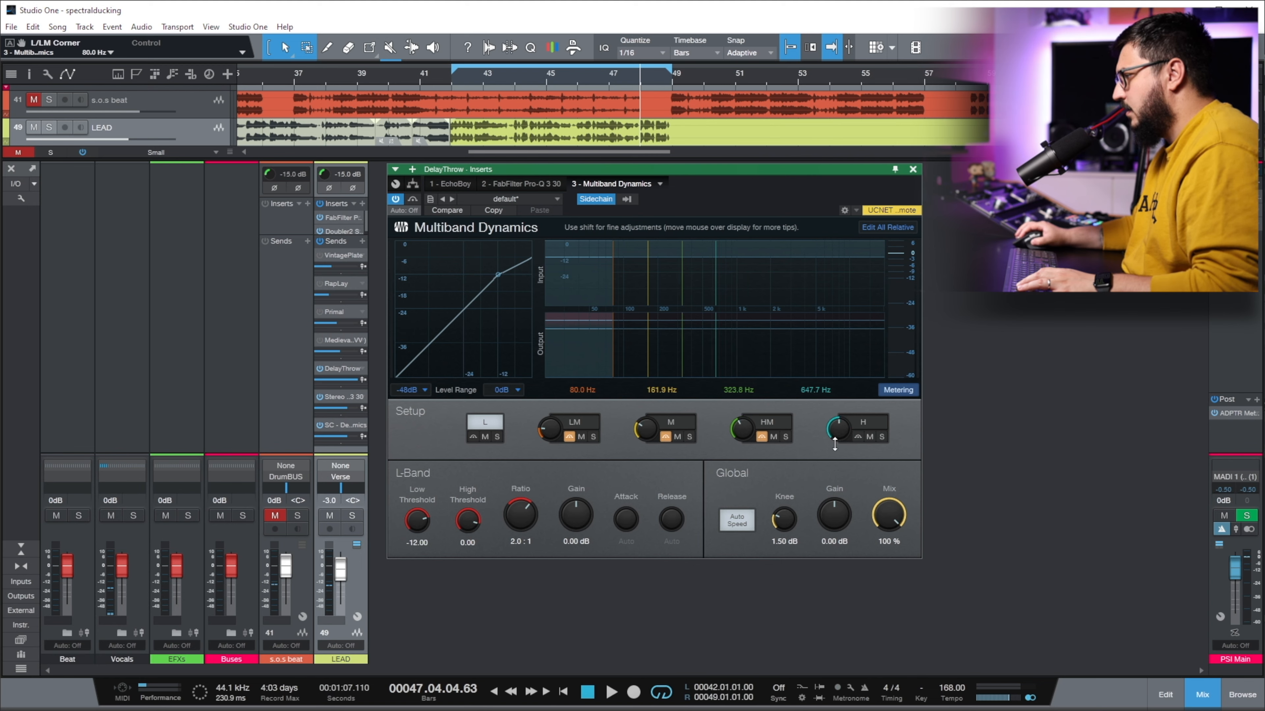
# Set the H band's ratio to 20:1, low threshold to -44.40 and high threshold to 12.00, auditioning the ducking.
pyautogui.click(868, 424)
pyautogui.moveTo(513, 514); pyautogui.dragTo(516, 399)
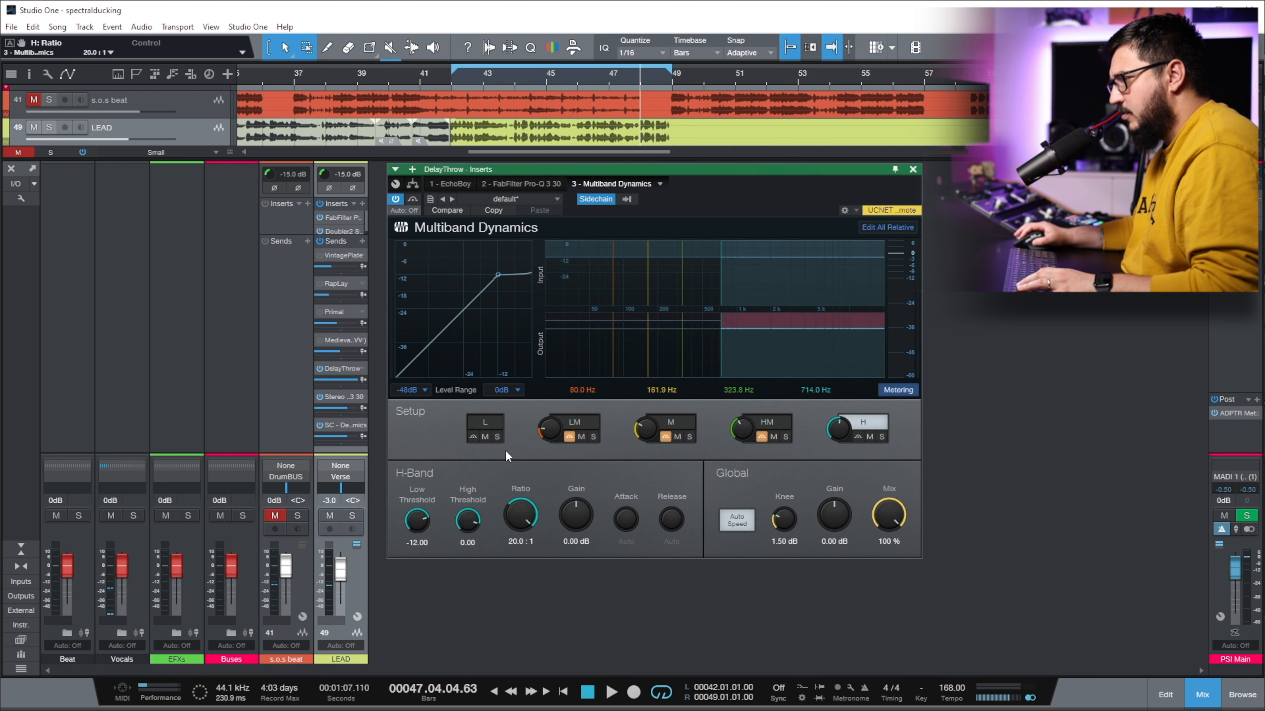
pyautogui.press('space')
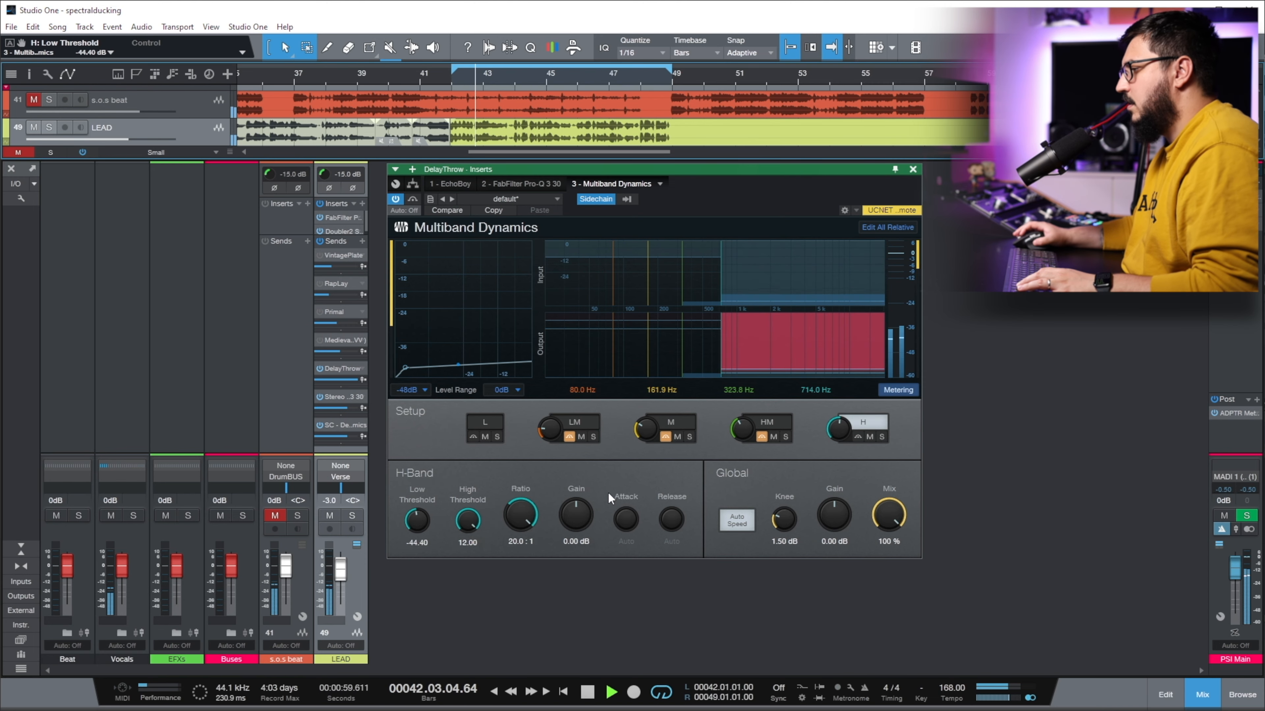
pyautogui.press('space')
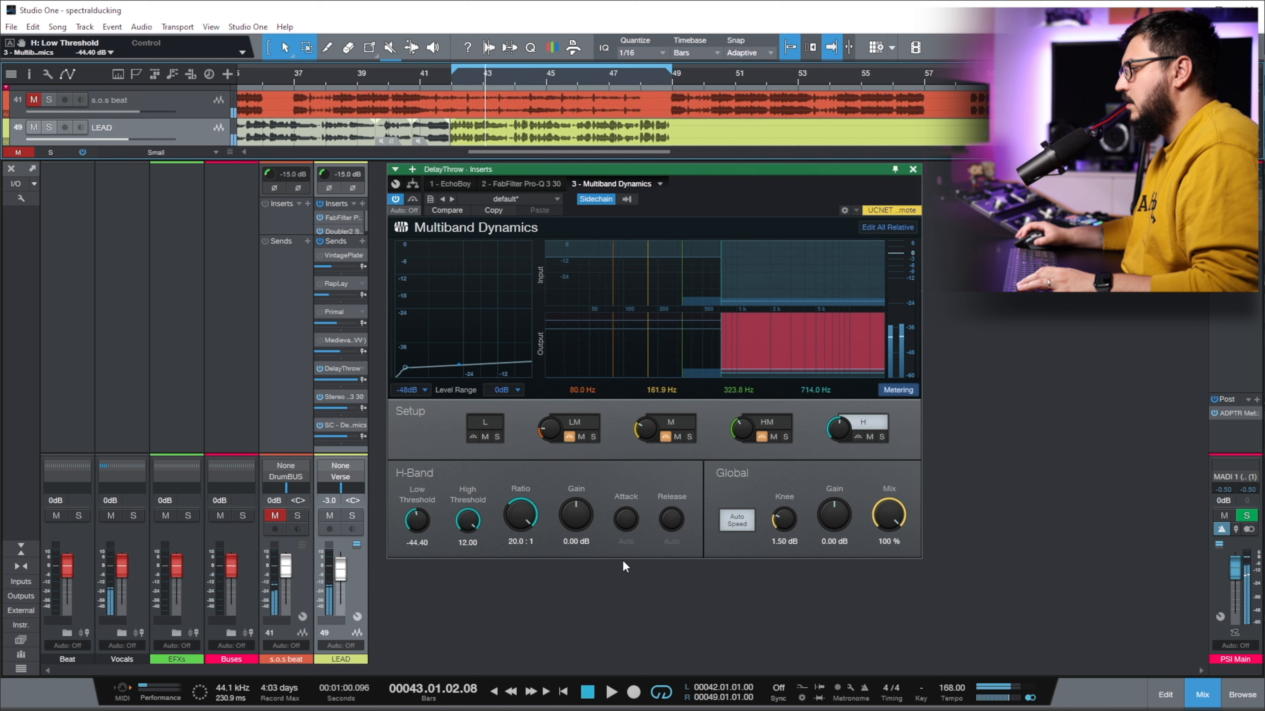
pyautogui.press('space')
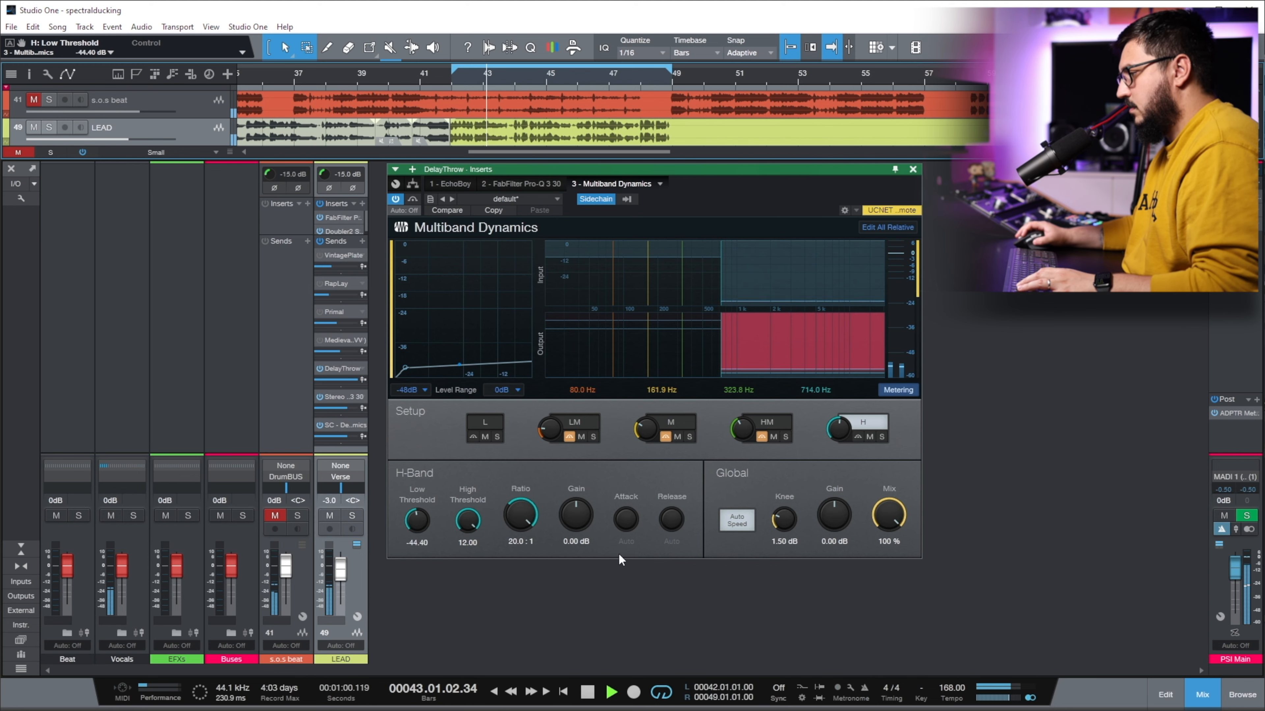
pyautogui.press('space')
# Turn off Auto Speed, raise the H band's release to 2.00 s, and audition the delay throw.
pyautogui.click(736, 520)
pyautogui.moveTo(671, 519); pyautogui.dragTo(682, 417)
pyautogui.press('space')
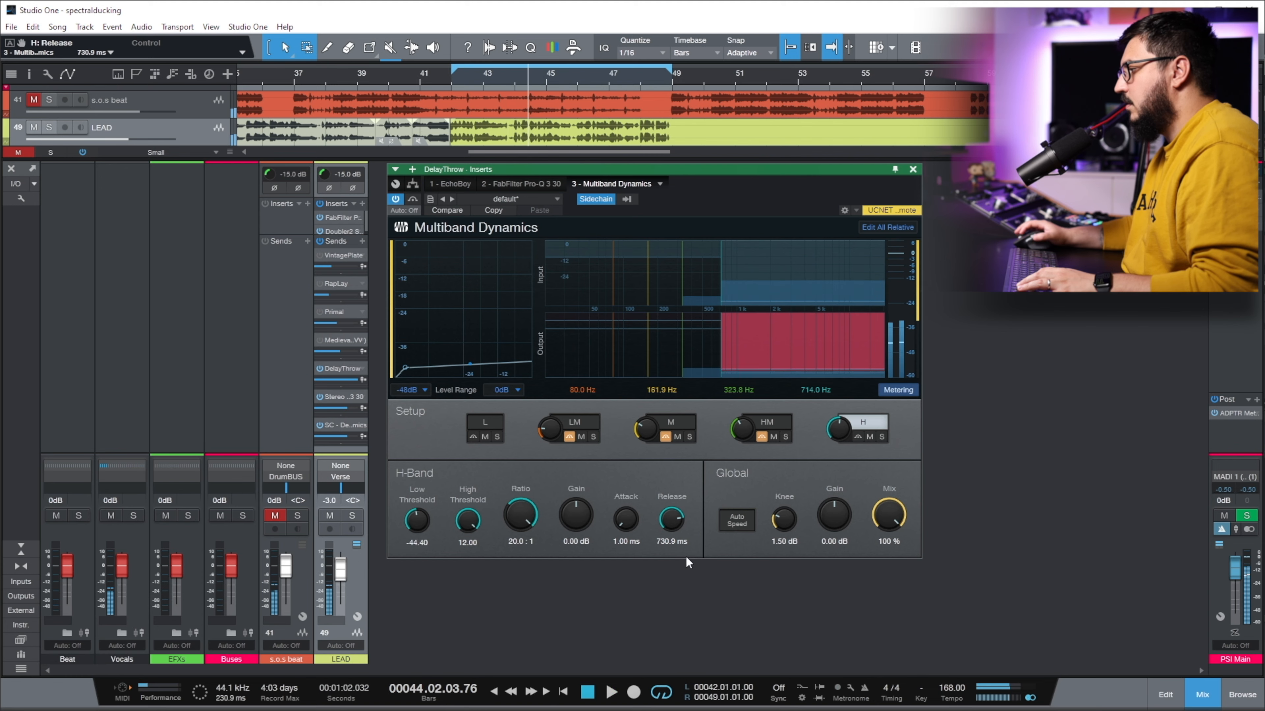
pyautogui.moveTo(663, 532); pyautogui.dragTo(708, 548)
pyautogui.press('space')
pyautogui.press('space')
pyautogui.press('space')
pyautogui.press('space')
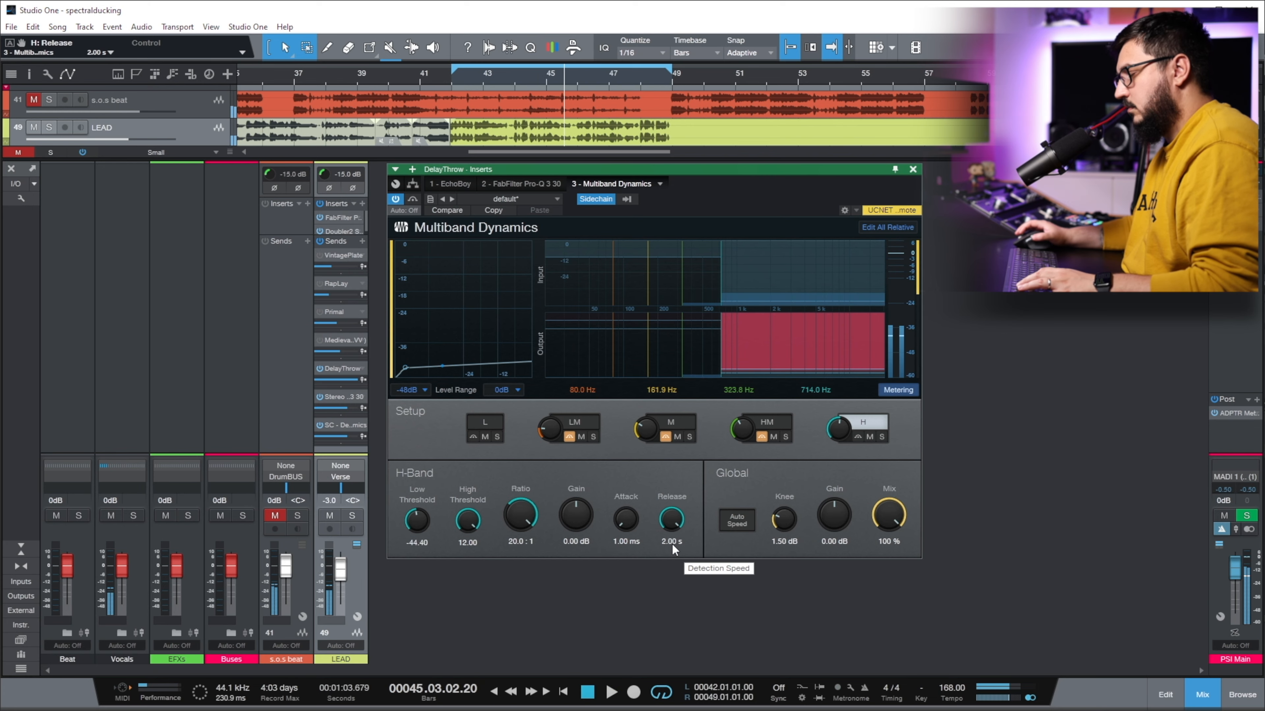